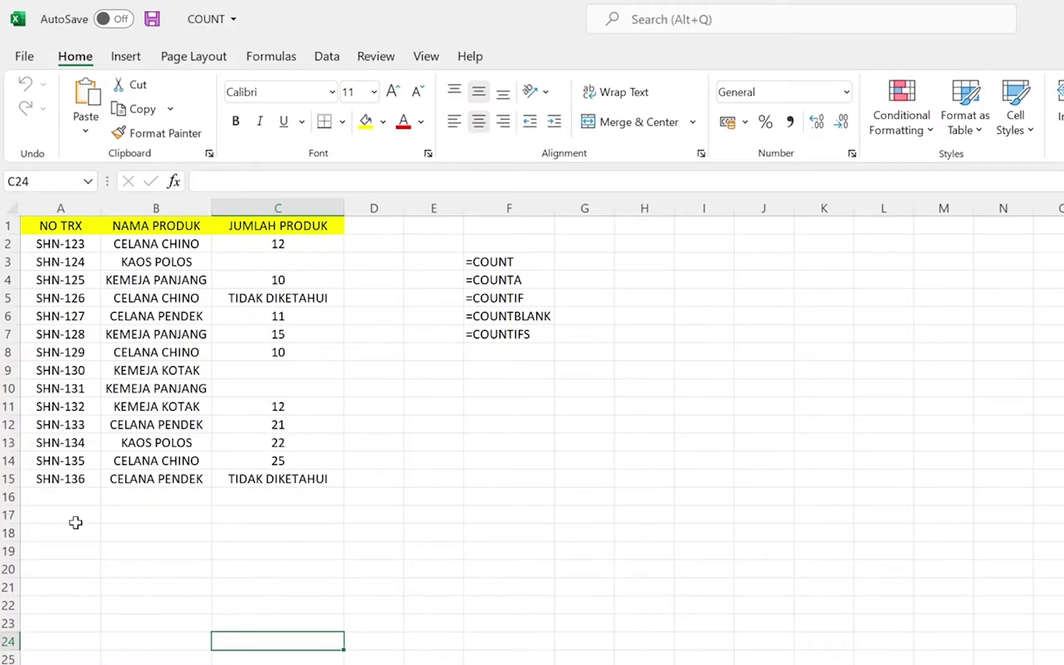
# - Examine the list of COUNT-family functions in F3:F7 beside the product table
pyautogui.click(60, 506)
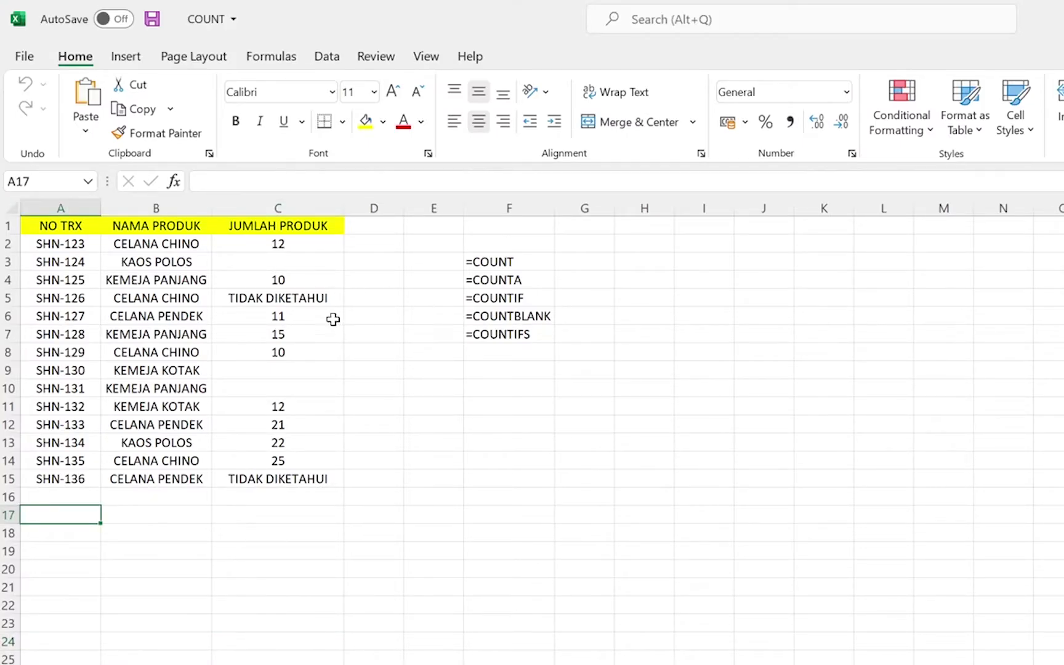
pyautogui.moveTo(467, 262); pyautogui.dragTo(488, 336)
pyautogui.click(517, 266)
pyautogui.click(502, 283)
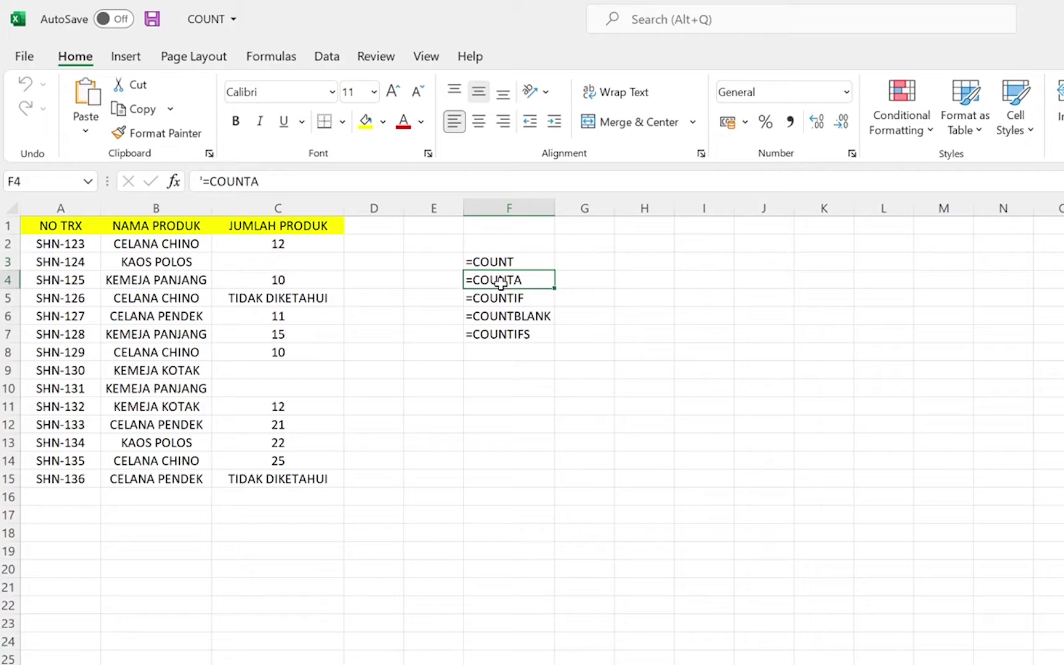
pyautogui.click(498, 300)
pyautogui.click(495, 346)
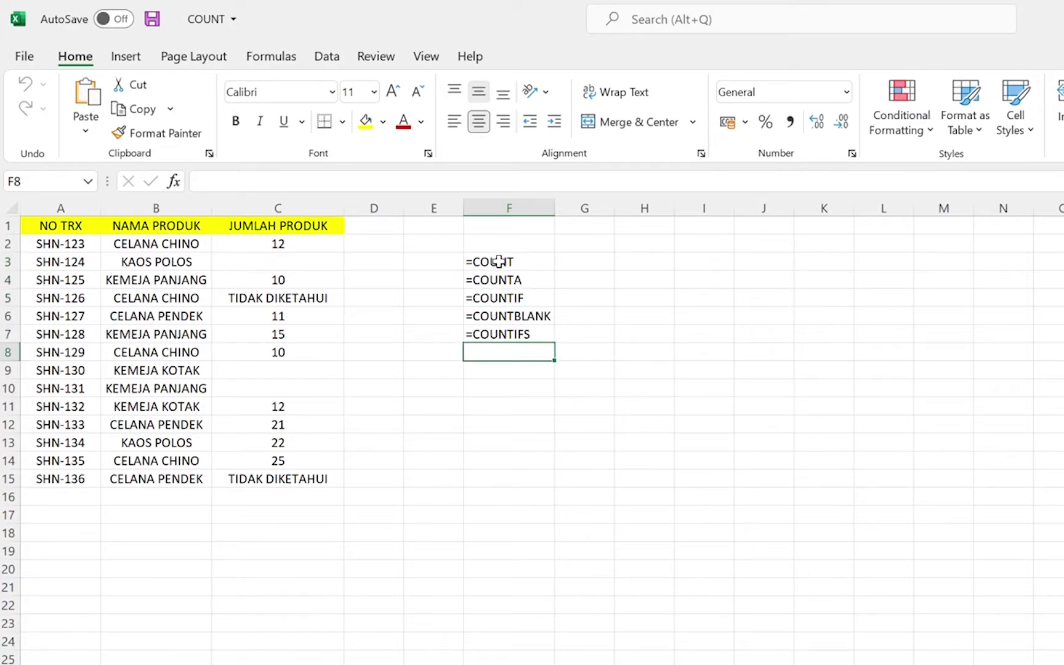
pyautogui.click(499, 262)
pyautogui.click(502, 280)
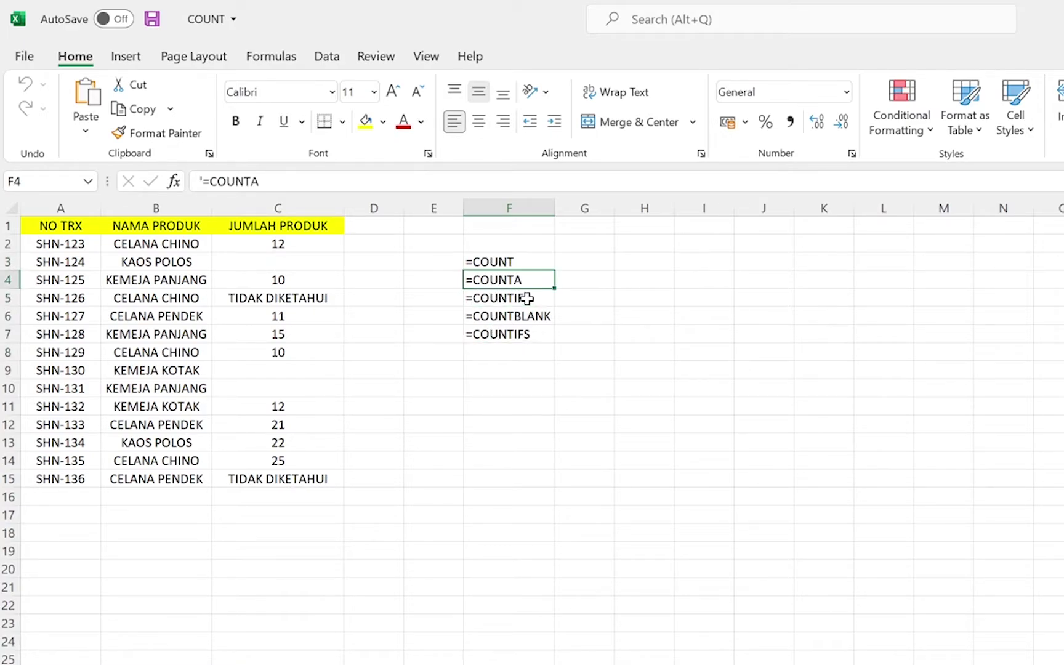
pyautogui.click(524, 299)
pyautogui.click(540, 314)
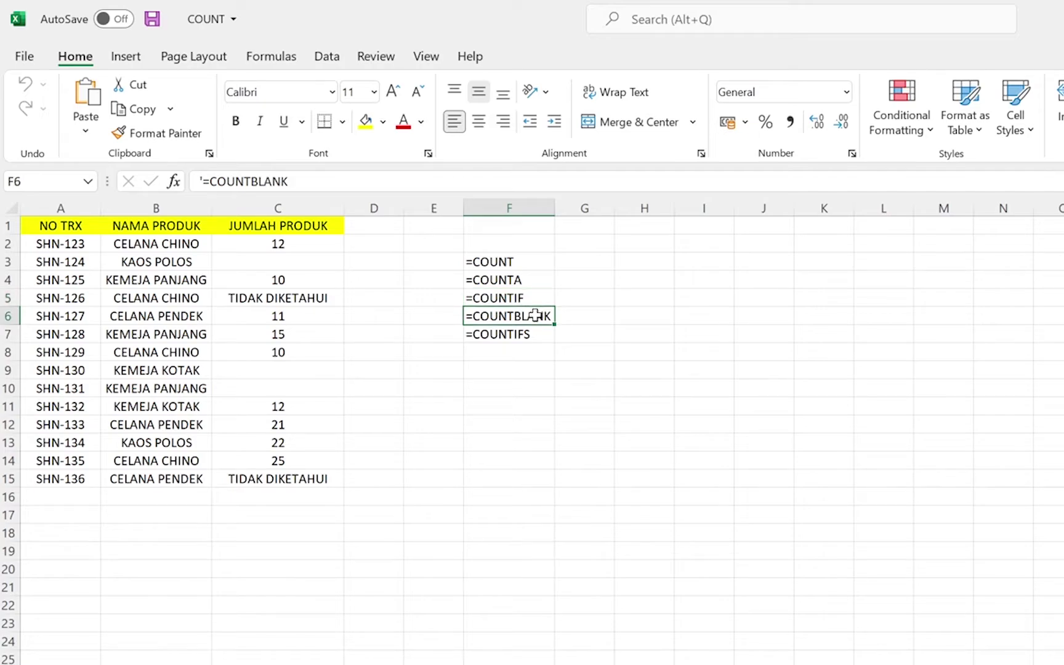
pyautogui.click(537, 335)
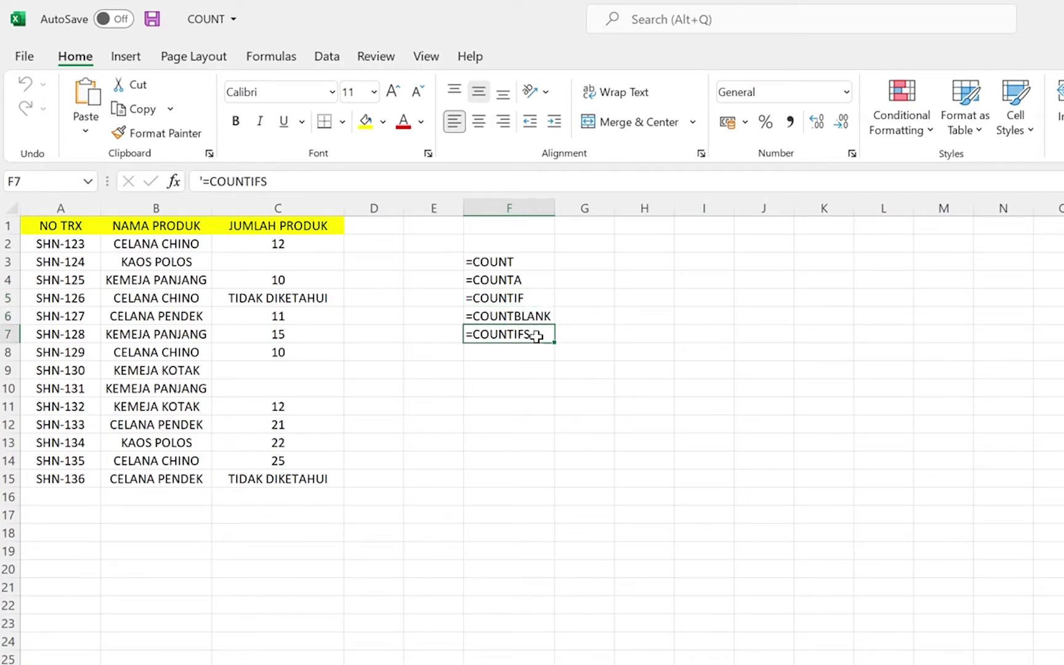
pyautogui.click(512, 261)
pyautogui.moveTo(512, 261); pyautogui.dragTo(520, 339)
pyautogui.click(643, 369)
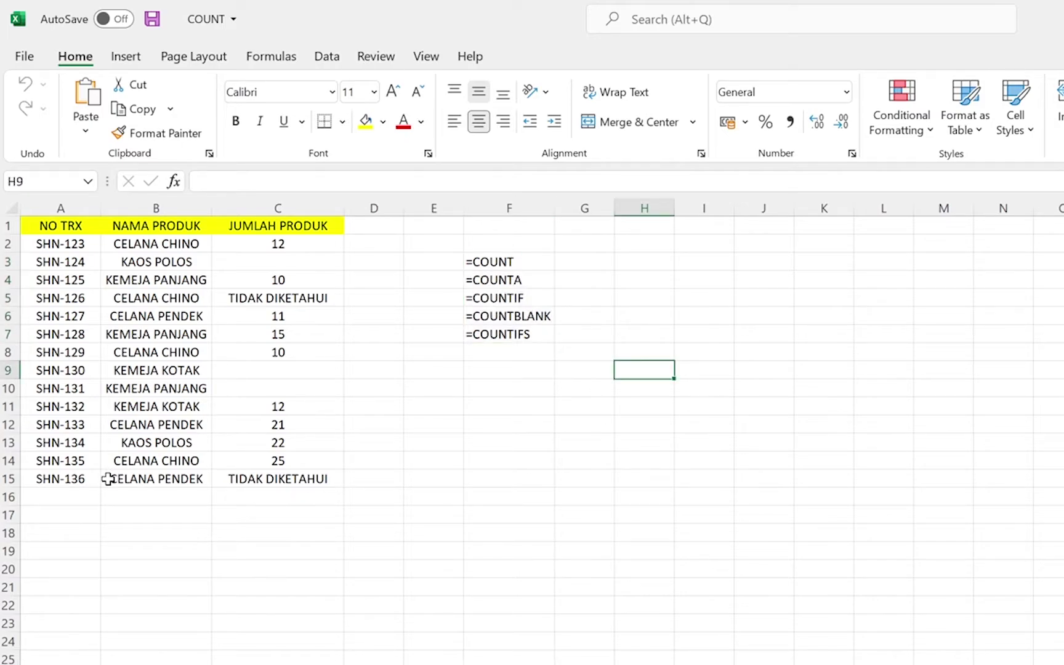
pyautogui.click(503, 263)
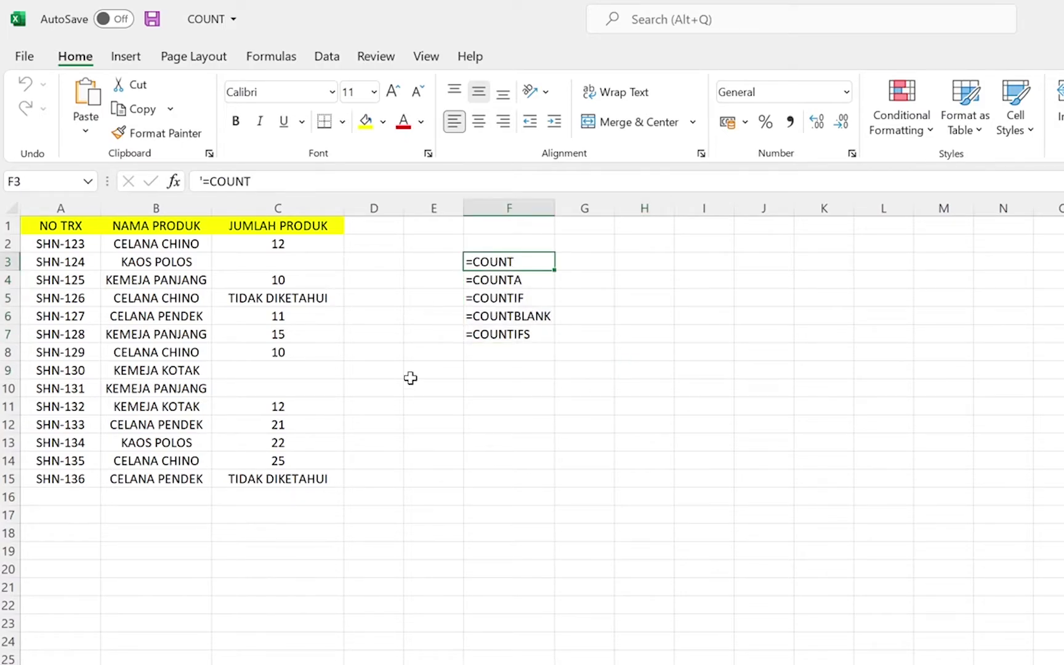
# - Enter a COUNT formula in C16 over the JUMLAH PRODUK range C2:C15
pyautogui.click(284, 497)
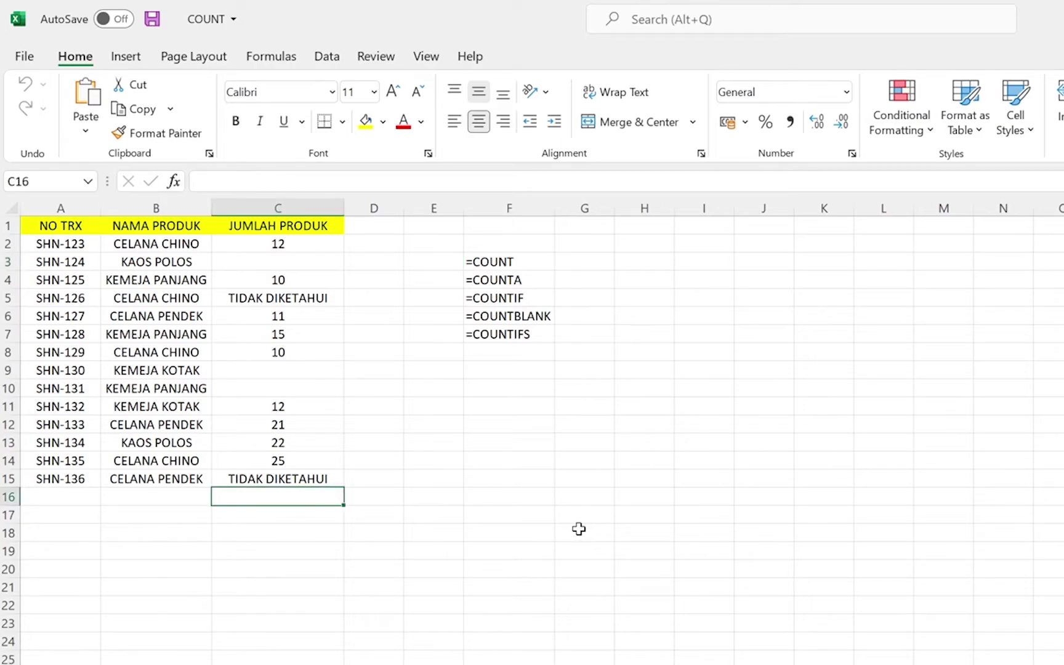
pyautogui.write('=')
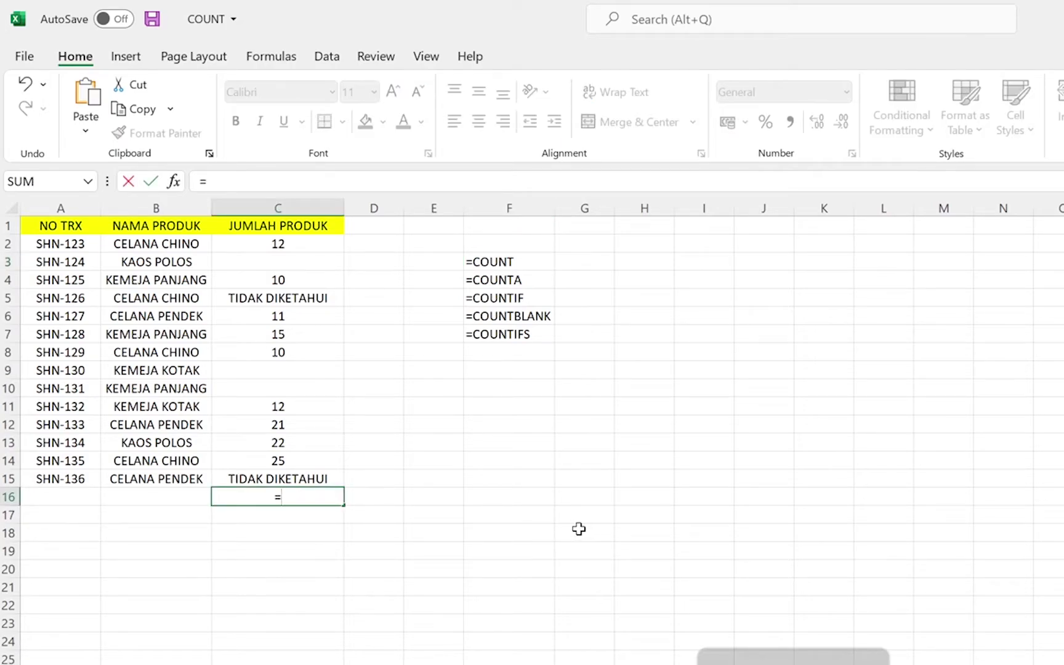
pyautogui.write('COUNT')
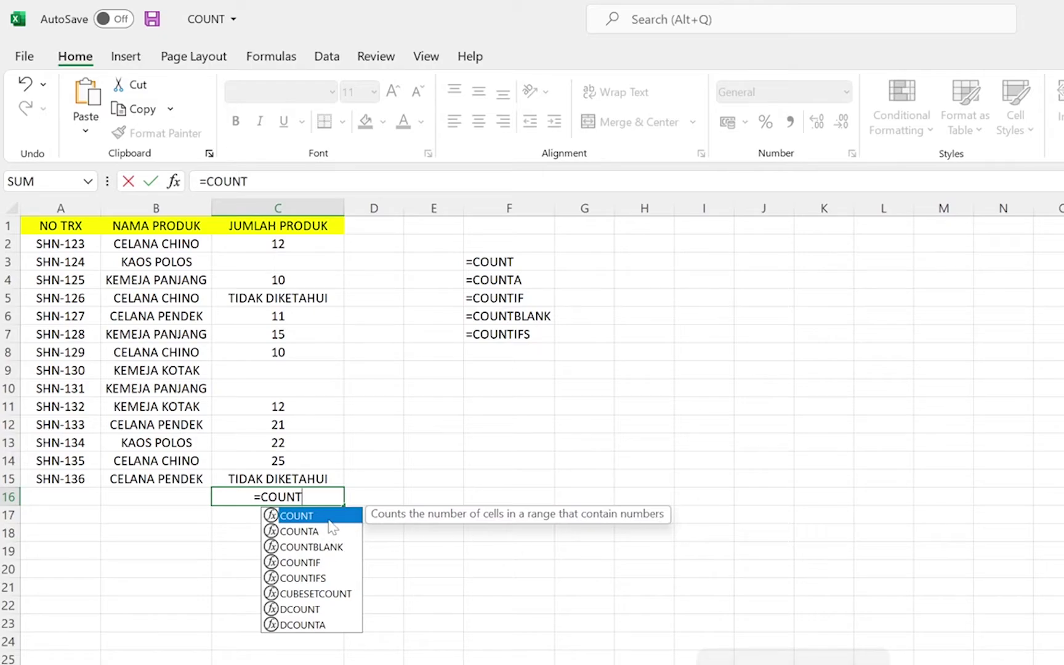
pyautogui.write('(')
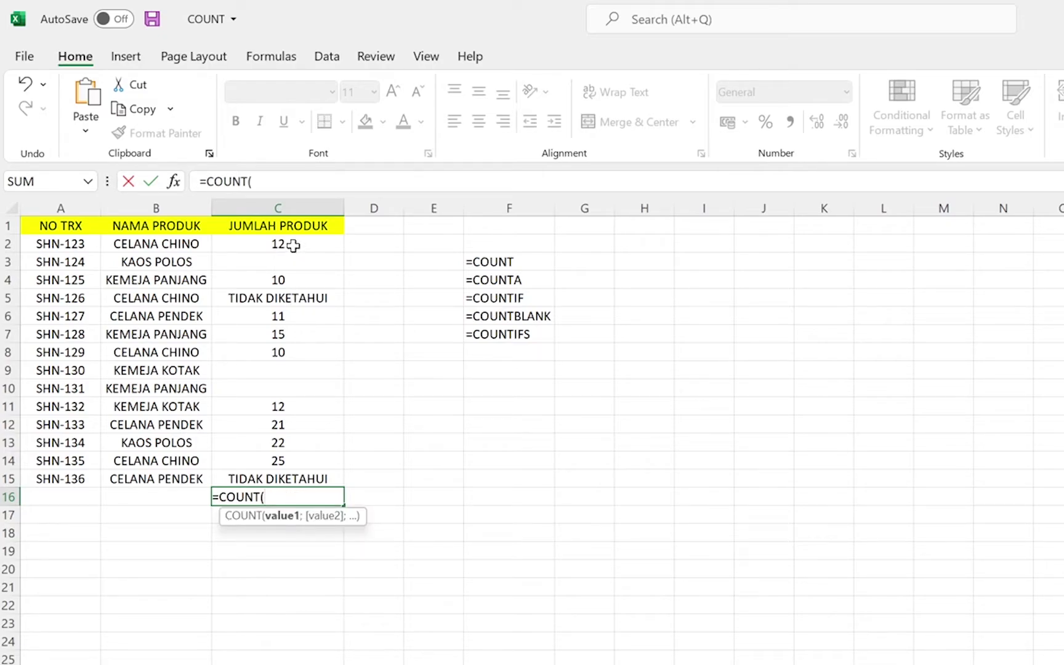
pyautogui.moveTo(293, 243); pyautogui.dragTo(302, 467)
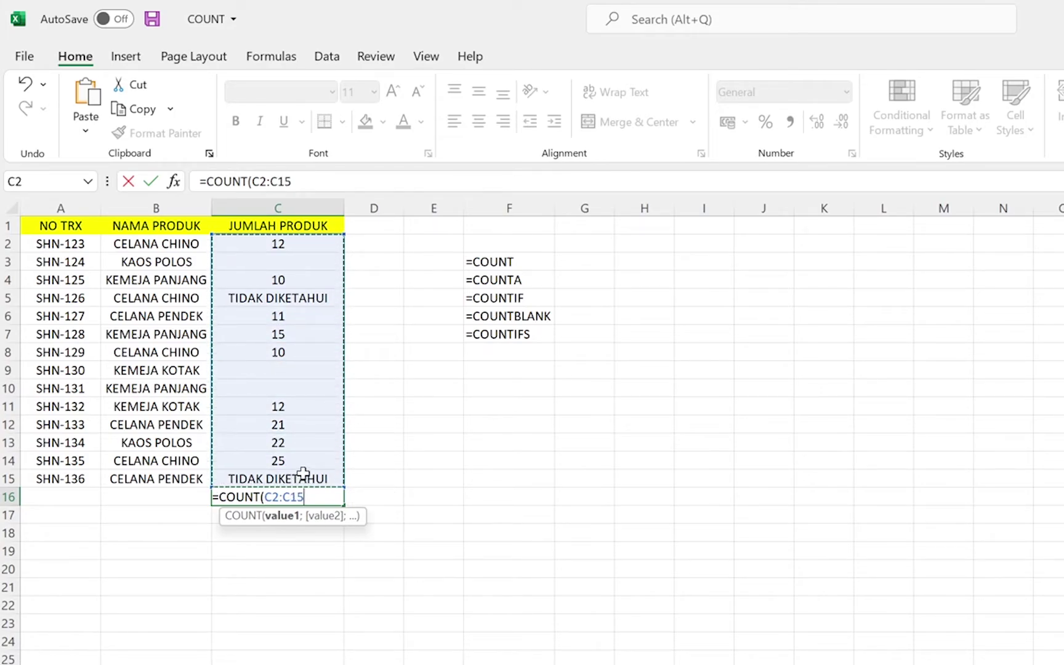
pyautogui.press('Return')
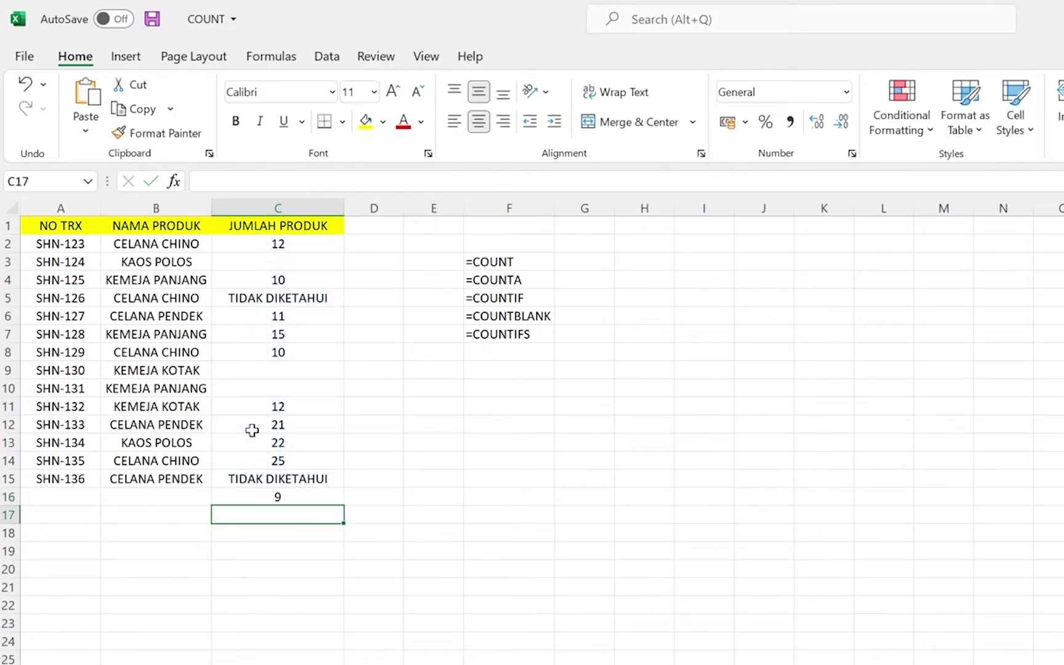
# - Check the COUNT formula in C16 against the numeric entries in the JUMLAH PRODUK column
pyautogui.click(279, 493)
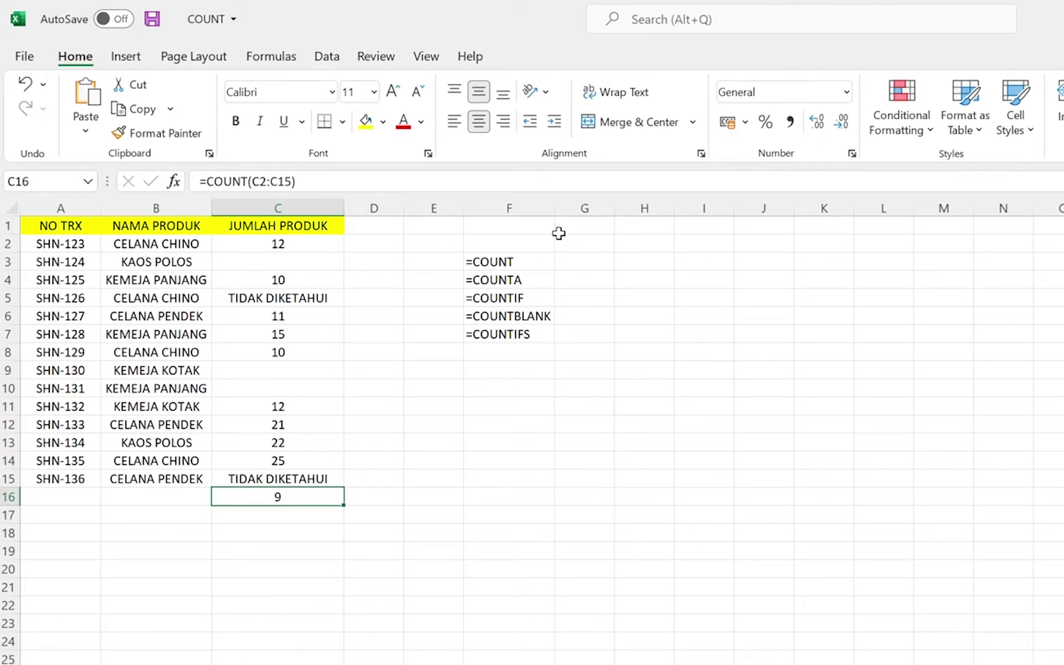
pyautogui.click(517, 261)
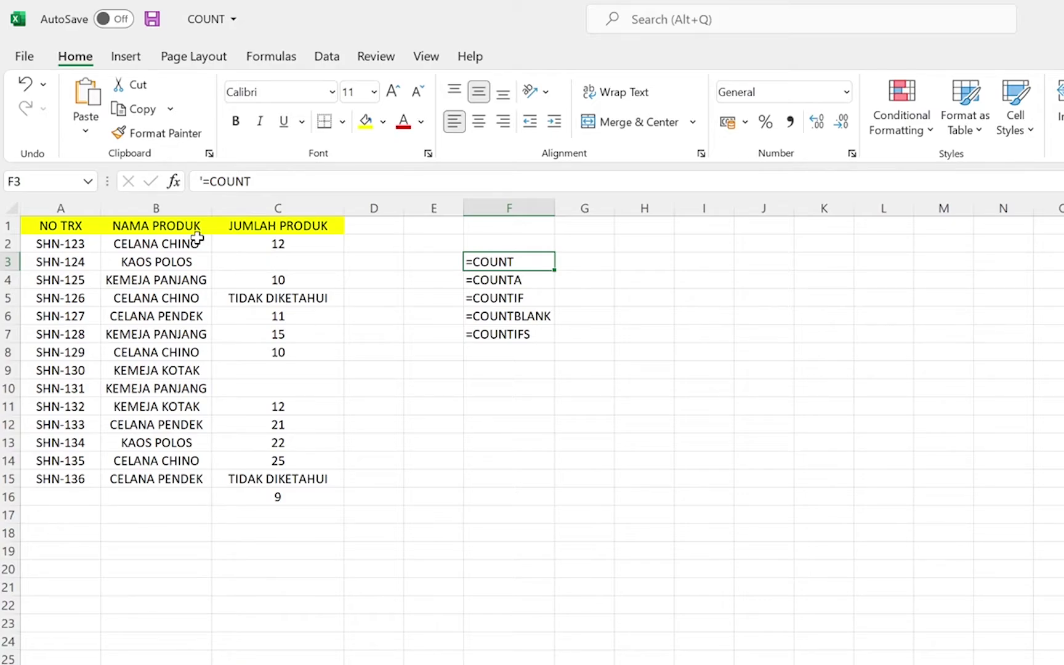
pyautogui.click(307, 244)
pyautogui.click(293, 278)
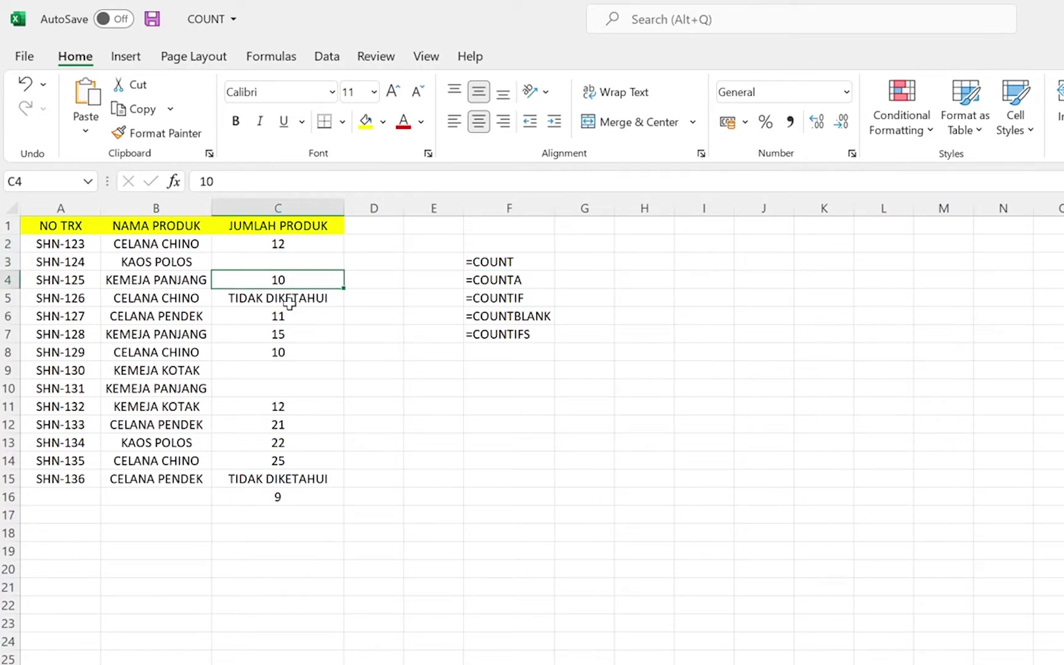
pyautogui.click(287, 317)
pyautogui.click(286, 332)
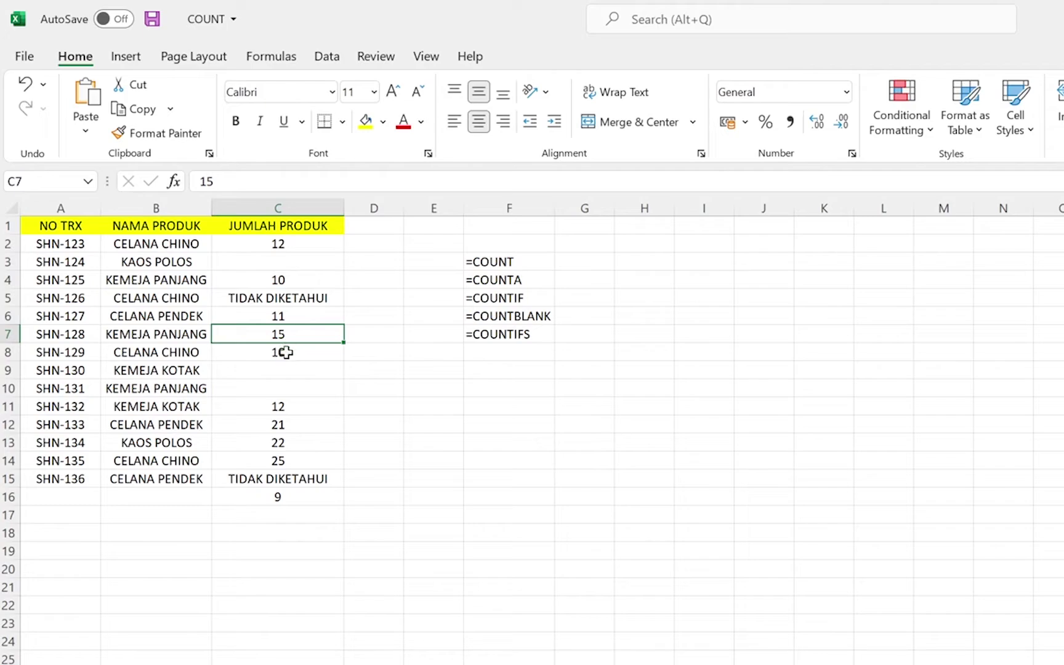
pyautogui.click(280, 402)
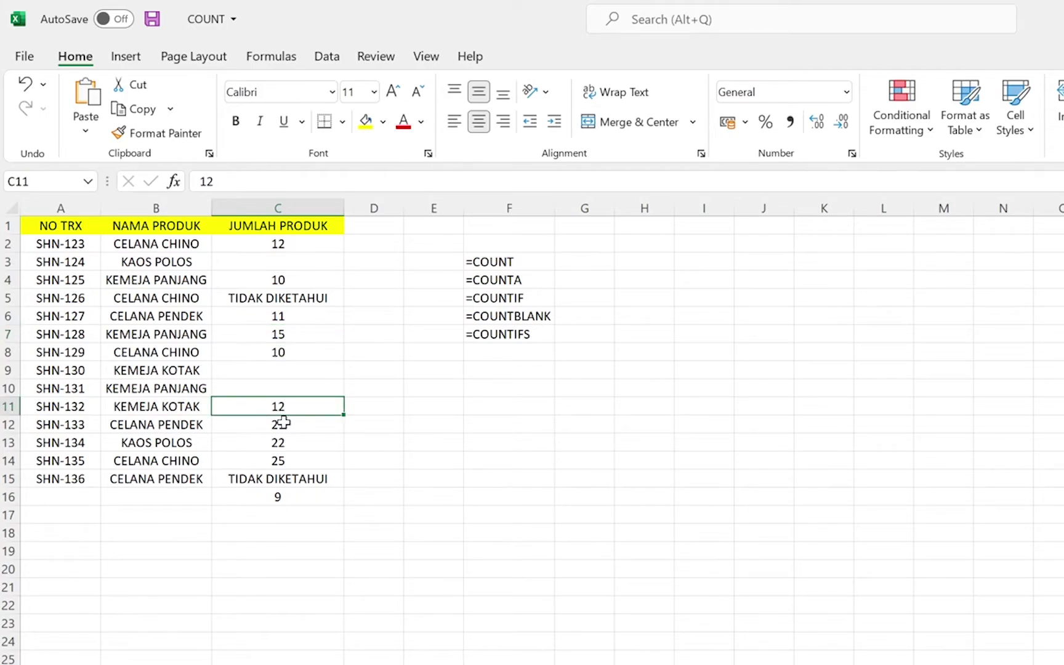
pyautogui.click(284, 424)
pyautogui.click(285, 442)
pyautogui.click(284, 460)
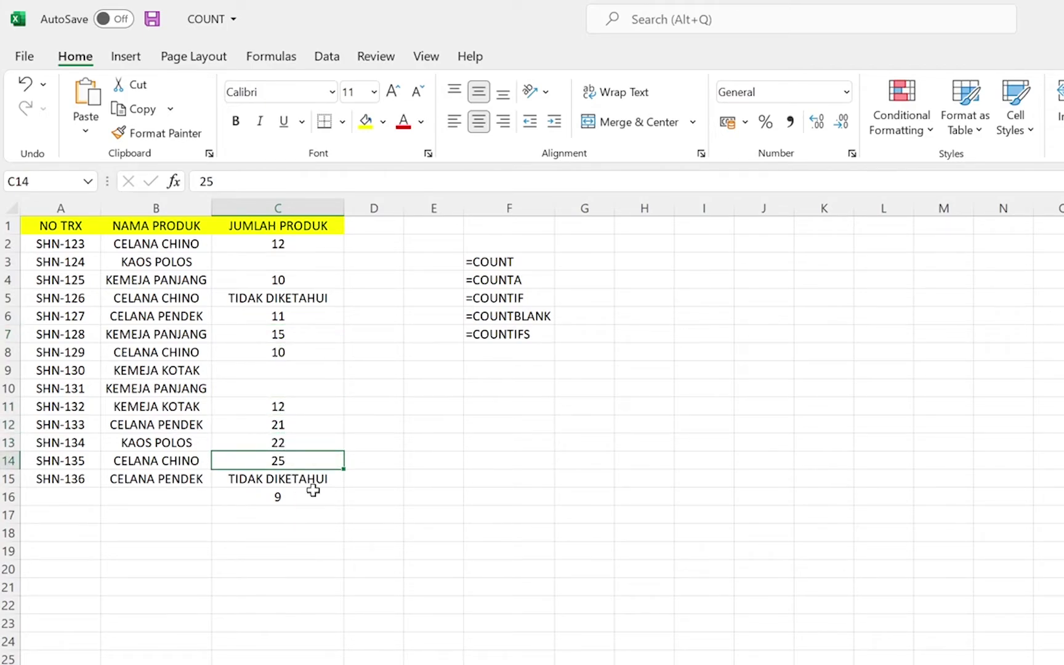
# - Enter the note "Untuk menghitung cell yang memiliki data number" in G3 beside =COUNT and fit column G to its text
pyautogui.click(558, 262)
pyautogui.moveTo(609, 208); pyautogui.dragTo(719, 207)
pyautogui.write('uNTUK')
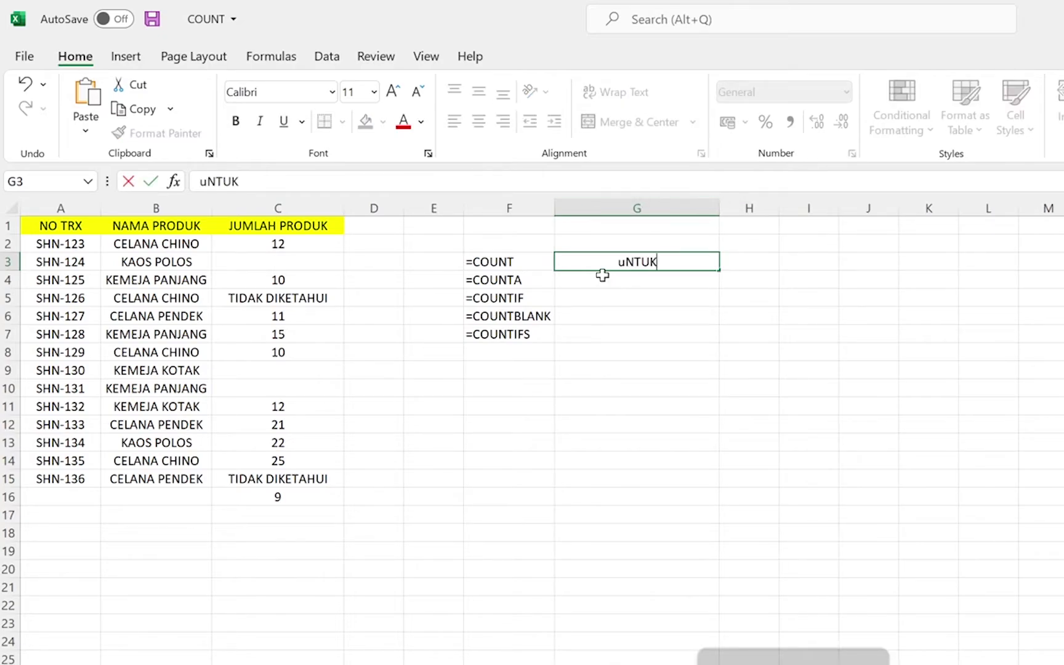
pyautogui.hotkey('shift', 'Home')
pyautogui.write('Untuk mengh')
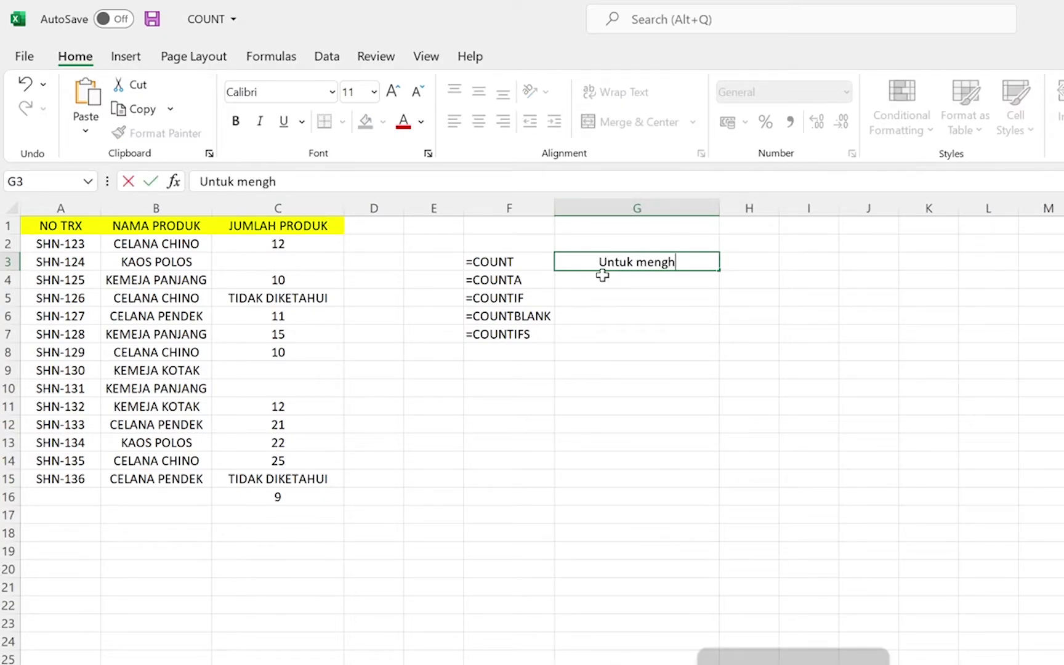
pyautogui.write('itung cell')
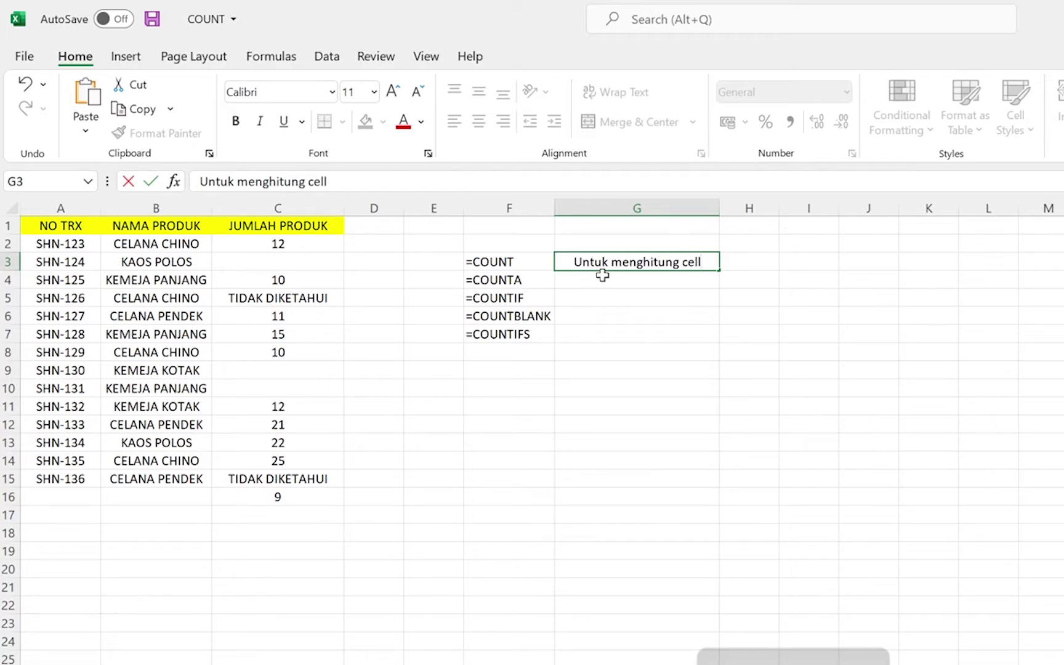
pyautogui.write(' yang memili')
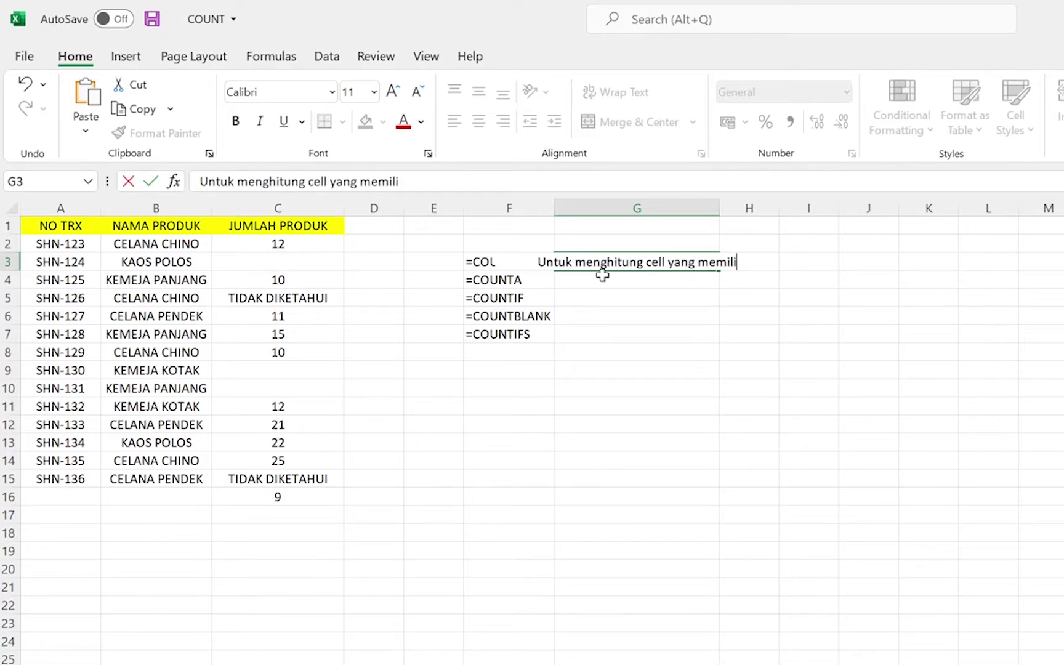
pyautogui.write('ki data number')
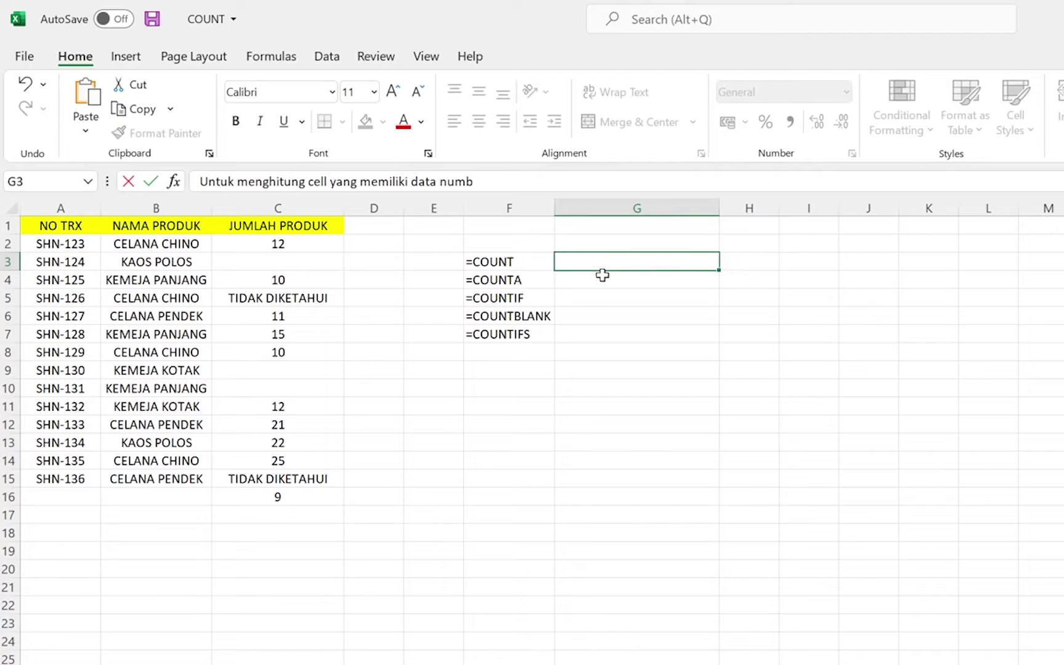
pyautogui.press('Return')
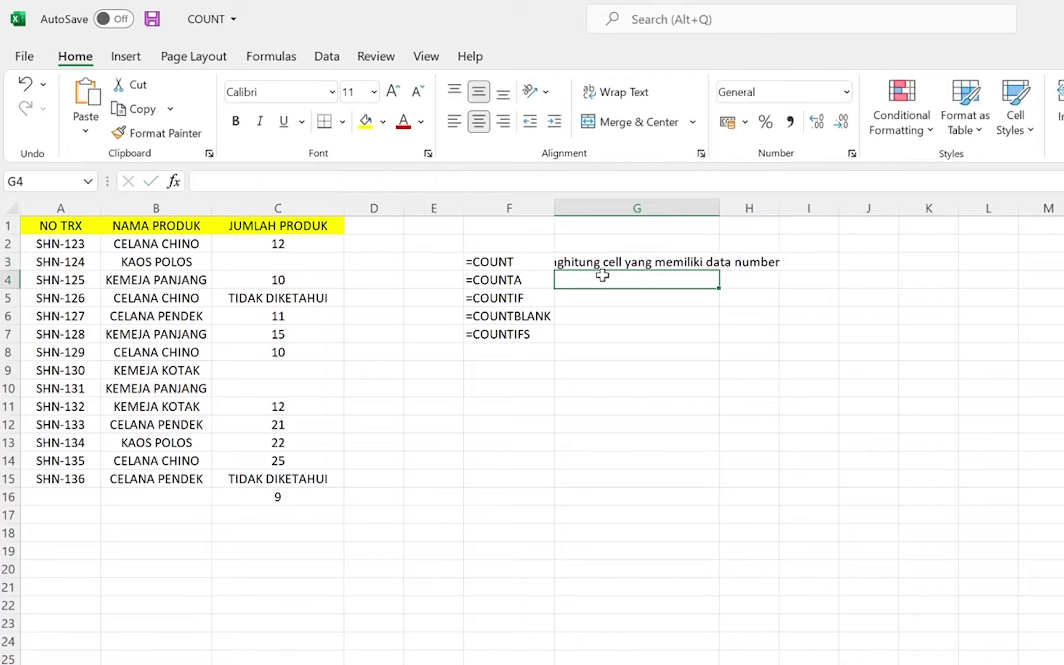
pyautogui.doubleClick(719, 206)
# - Replace the formula in C16 with COUNTA over the JUMLAH PRODUK range C2:C15
pyautogui.click(296, 496)
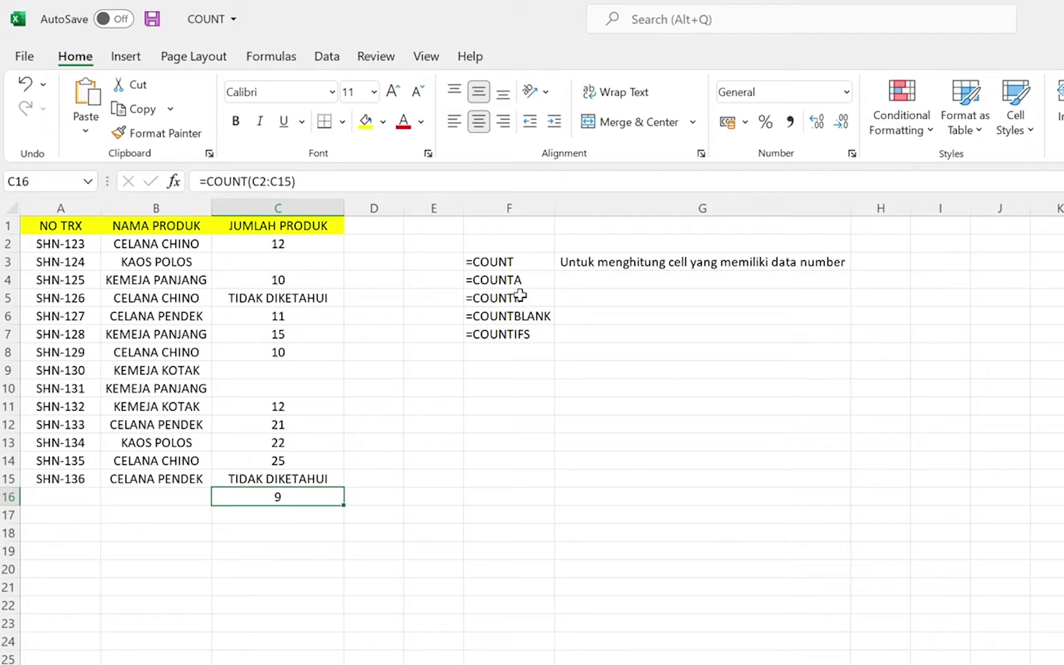
pyautogui.write('=')
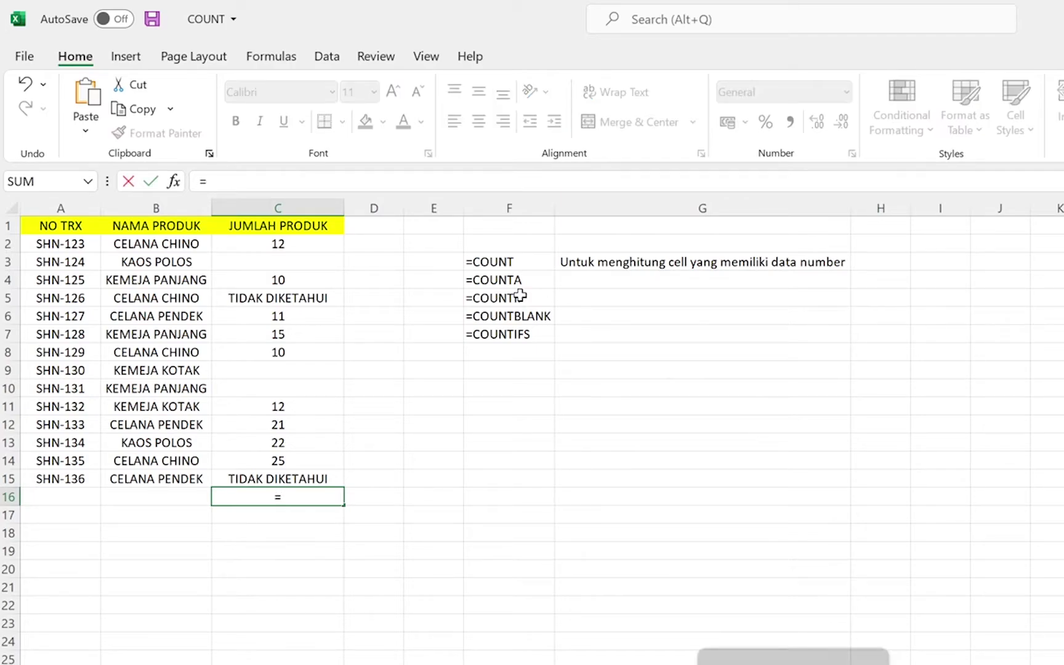
pyautogui.write('COUNTA')
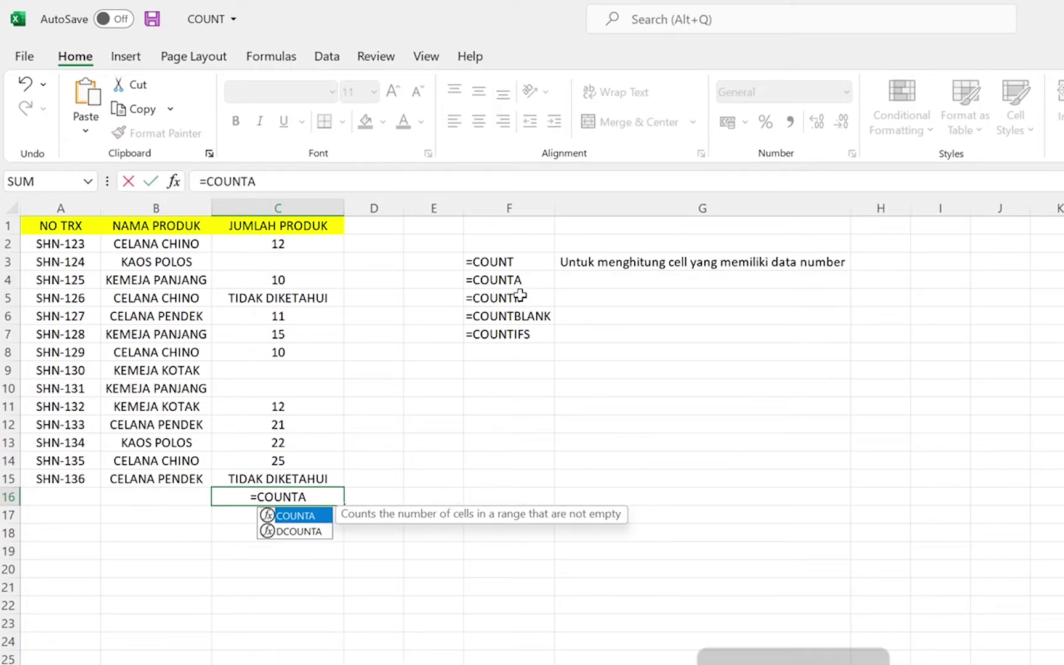
pyautogui.doubleClick(290, 515)
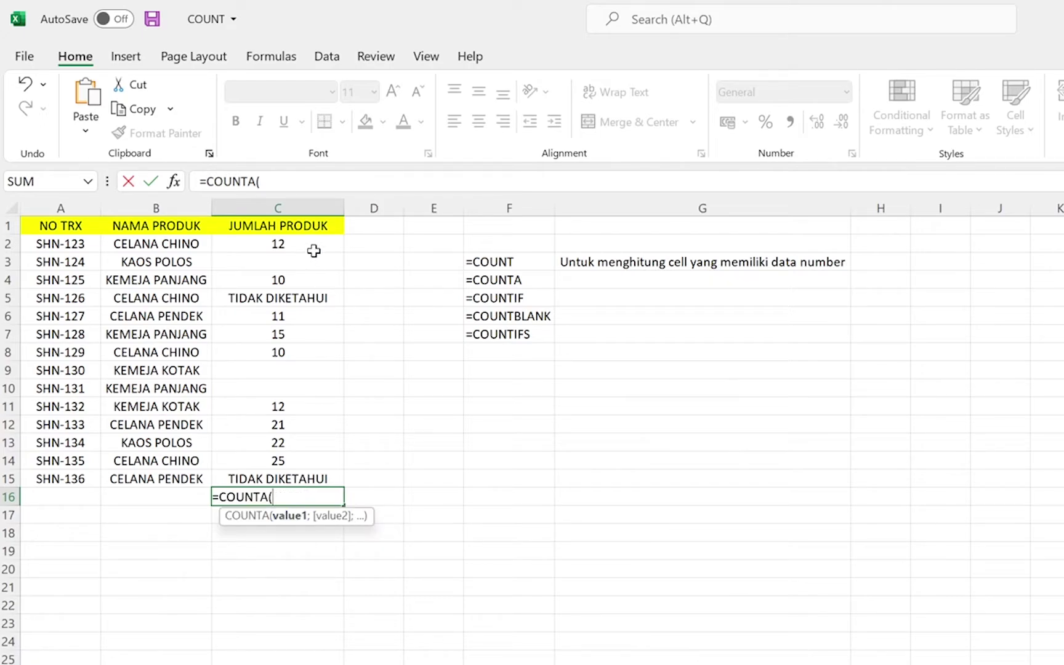
pyautogui.moveTo(314, 251); pyautogui.dragTo(319, 482)
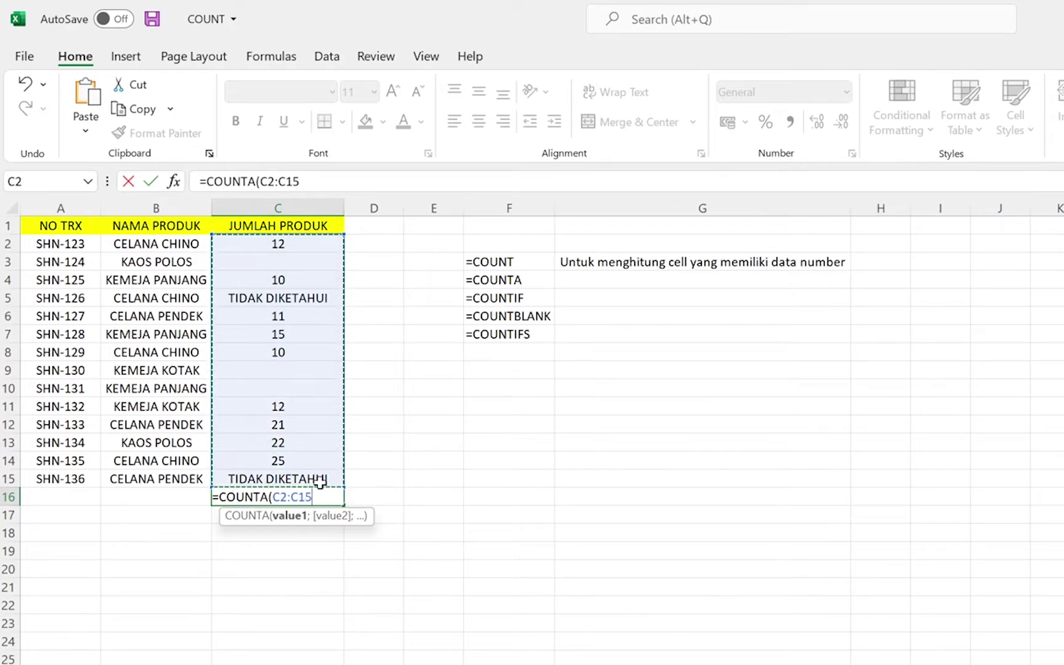
pyautogui.press('Return')
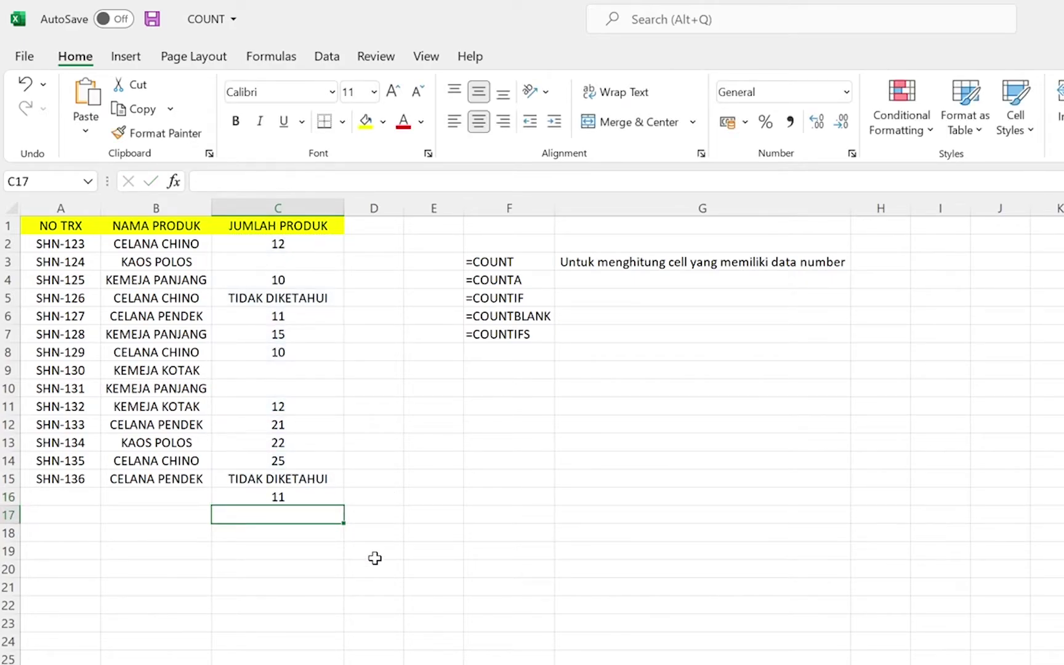
# - Check the COUNTA formula in C16 against the blank, numeric and text entries in the JUMLAH PRODUK column
pyautogui.click(323, 498)
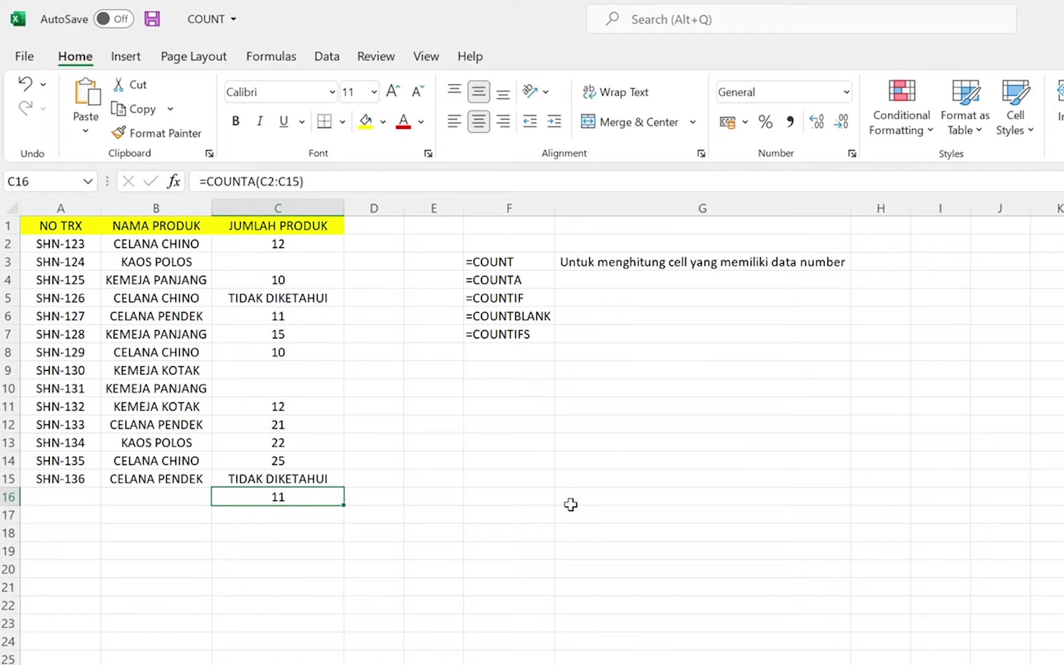
pyautogui.click(511, 280)
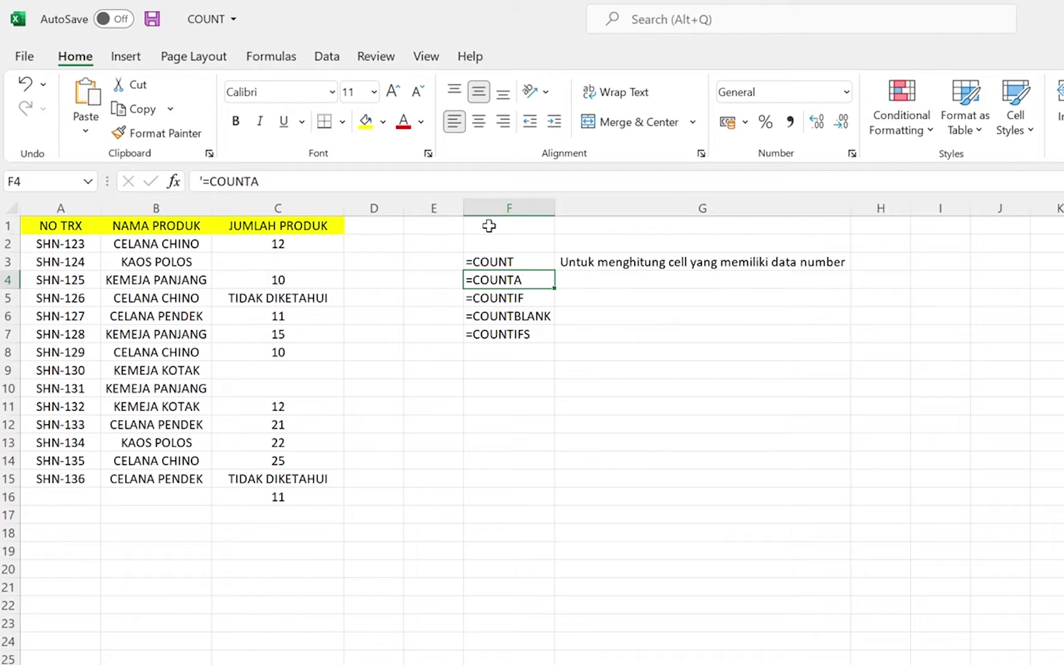
pyautogui.click(288, 263)
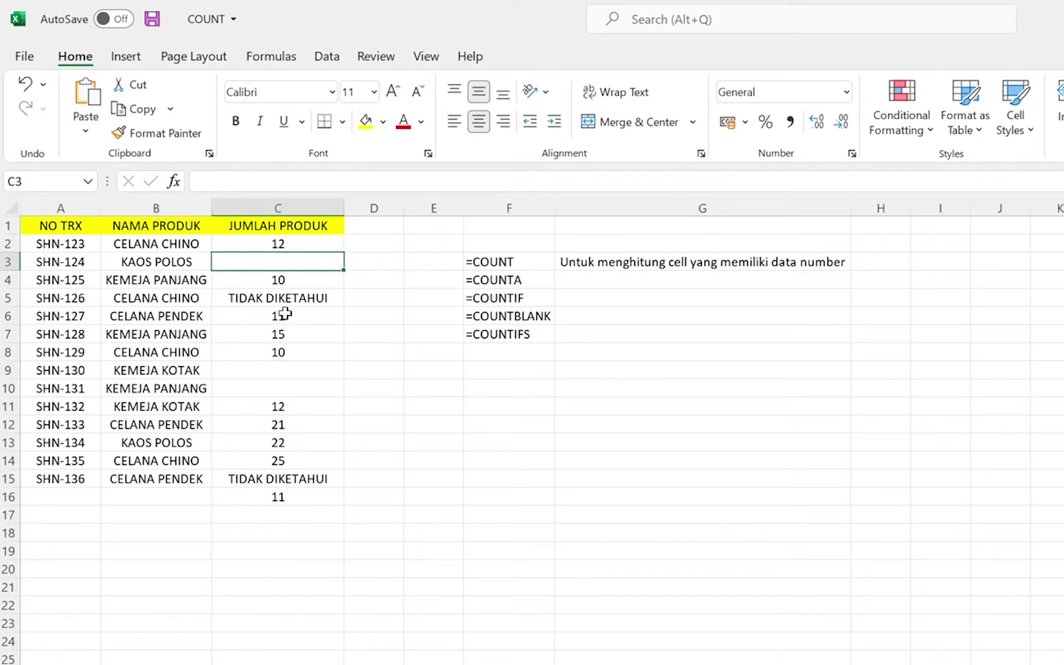
pyautogui.click(280, 367)
pyautogui.click(273, 383)
pyautogui.click(299, 248)
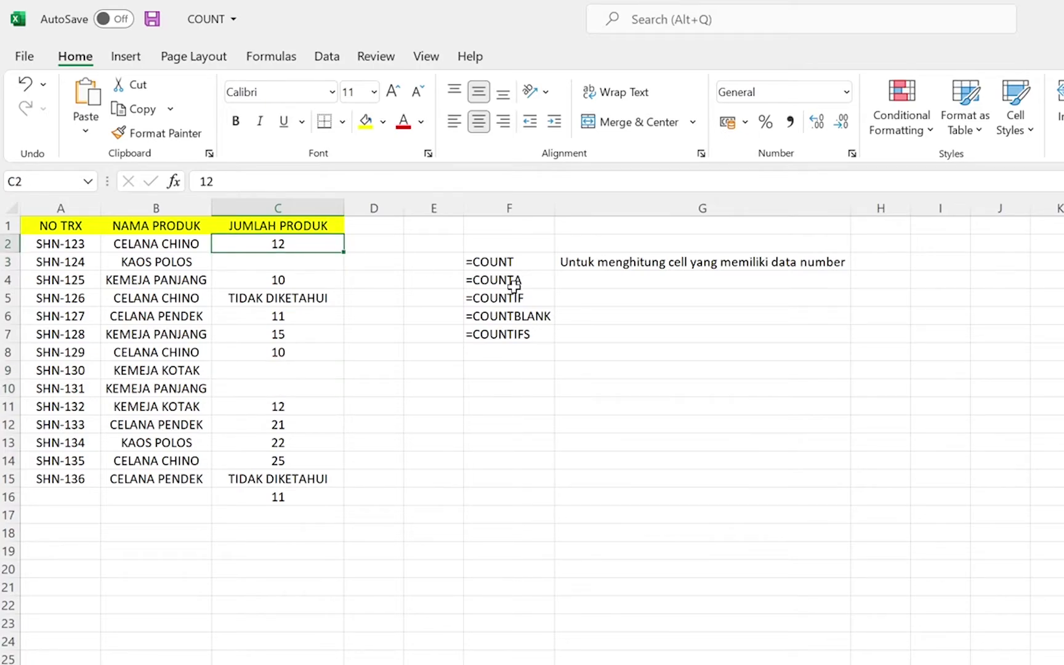
pyautogui.click(277, 278)
pyautogui.click(299, 298)
pyautogui.click(295, 314)
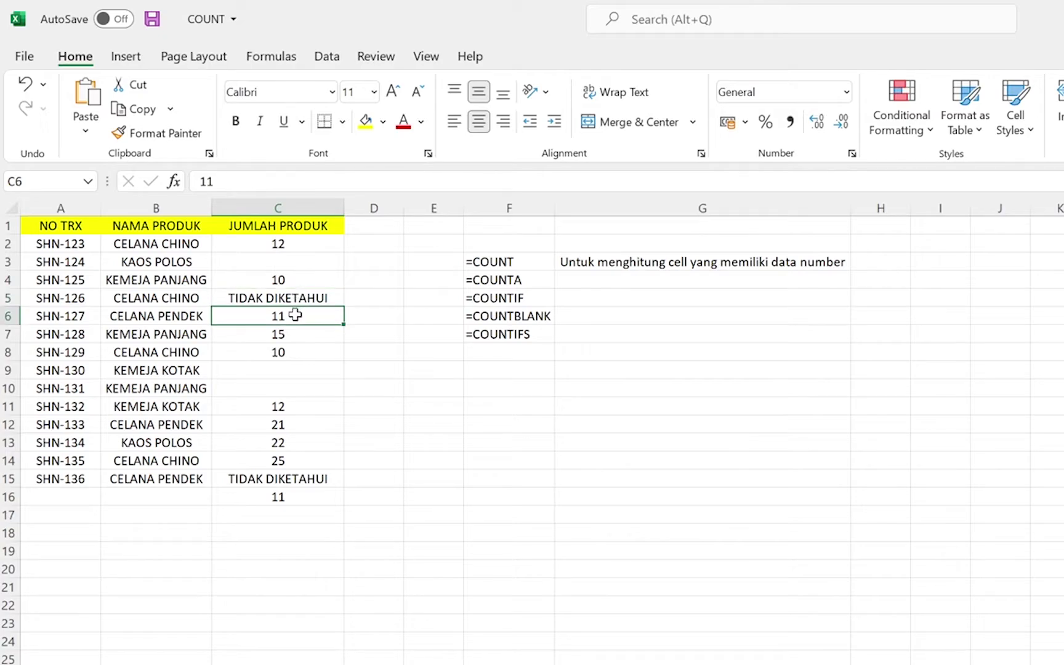
pyautogui.click(289, 332)
pyautogui.click(287, 349)
pyautogui.click(274, 403)
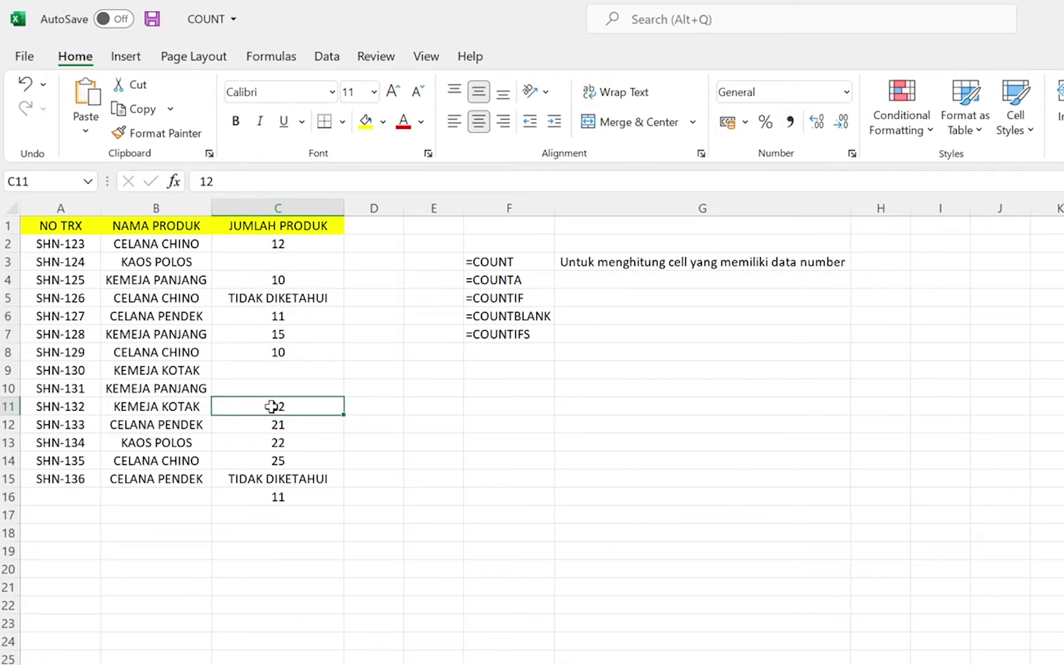
pyautogui.click(274, 422)
pyautogui.click(275, 440)
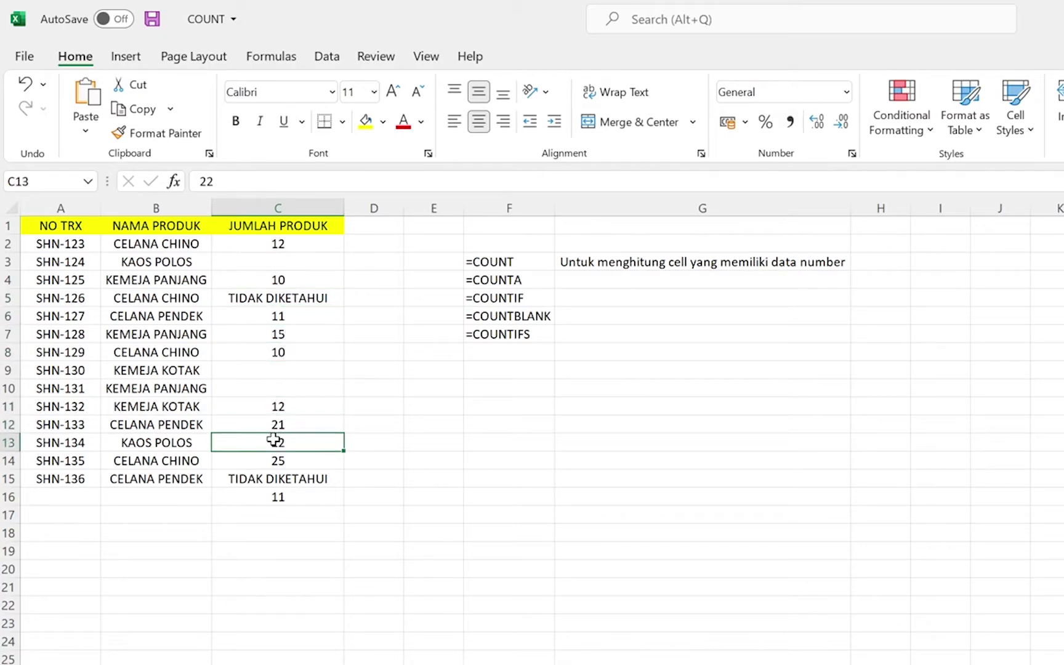
pyautogui.click(272, 461)
pyautogui.click(277, 480)
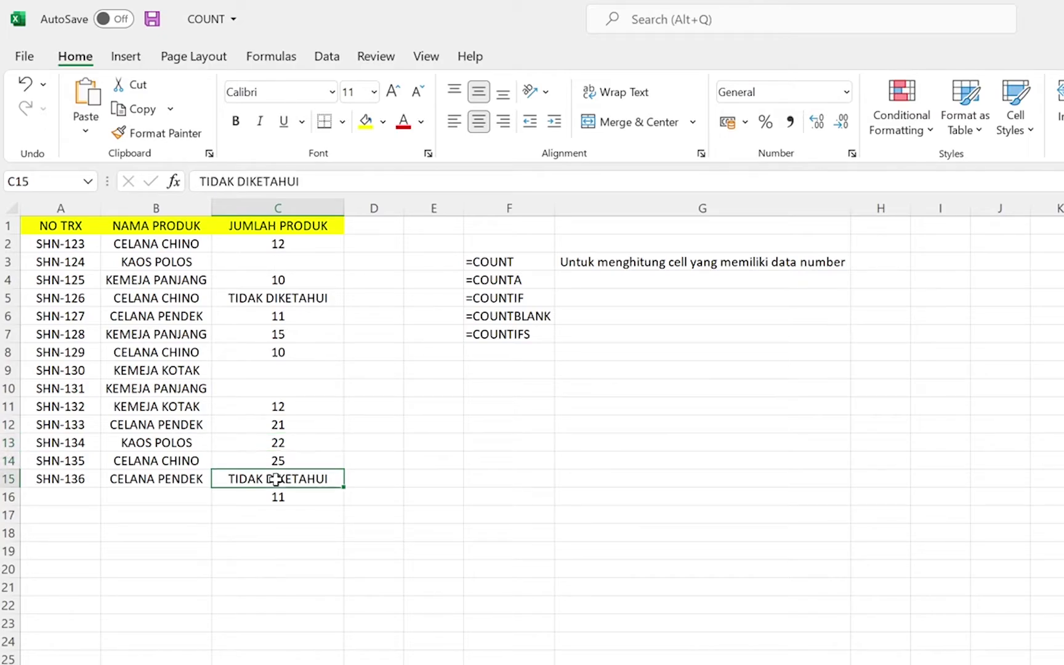
pyautogui.click(324, 515)
pyautogui.click(306, 500)
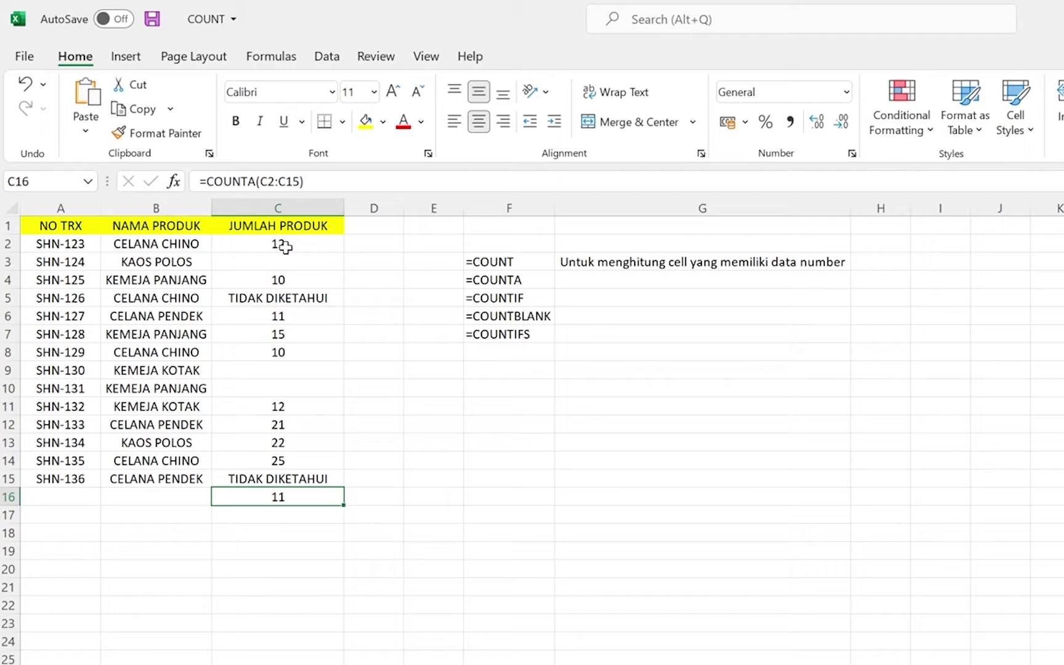
pyautogui.moveTo(286, 247); pyautogui.dragTo(266, 474)
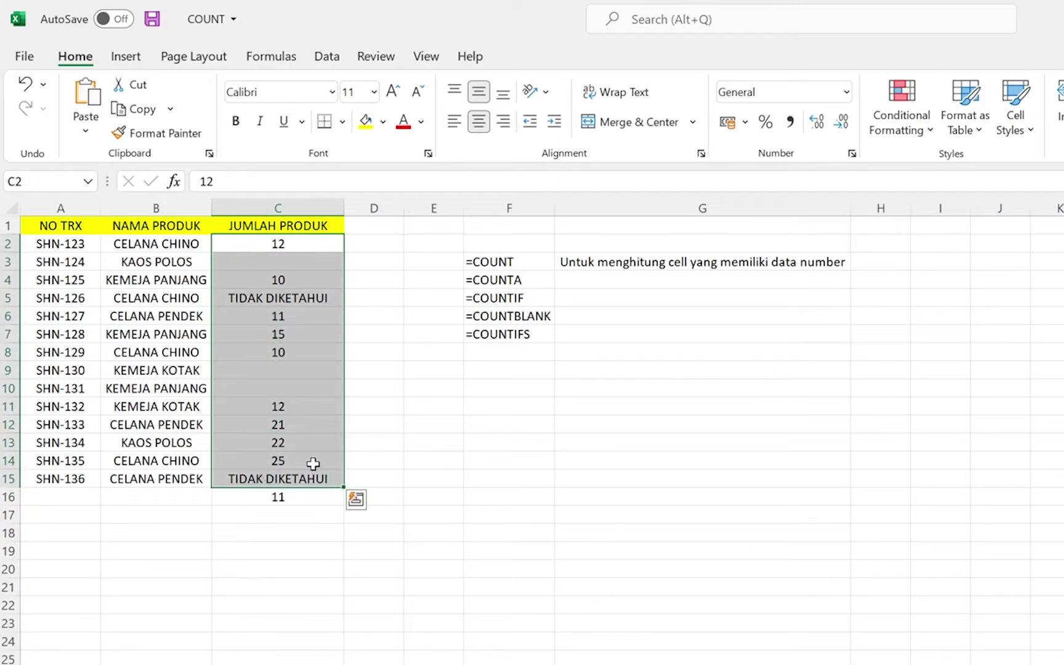
# - Enter the note "Untuk menghitung cell yang memiliki value [number or text]" in G4 beside =COUNTA
pyautogui.click(644, 296)
pyautogui.click(645, 265)
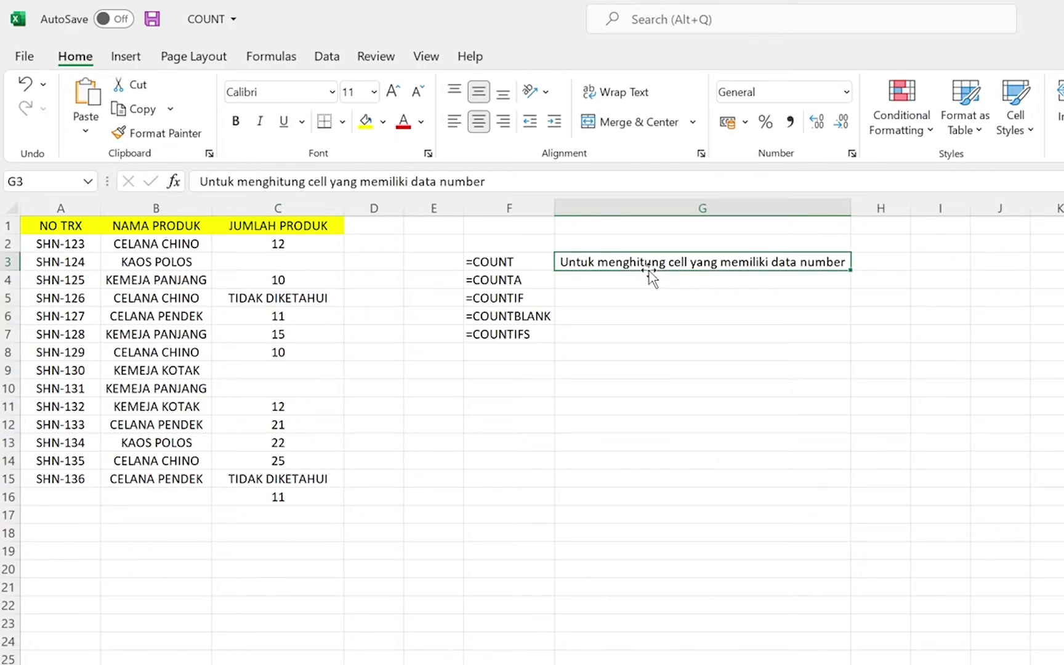
pyautogui.click(626, 284)
pyautogui.write('uNTUk menghitung cell yang memiliki data number')
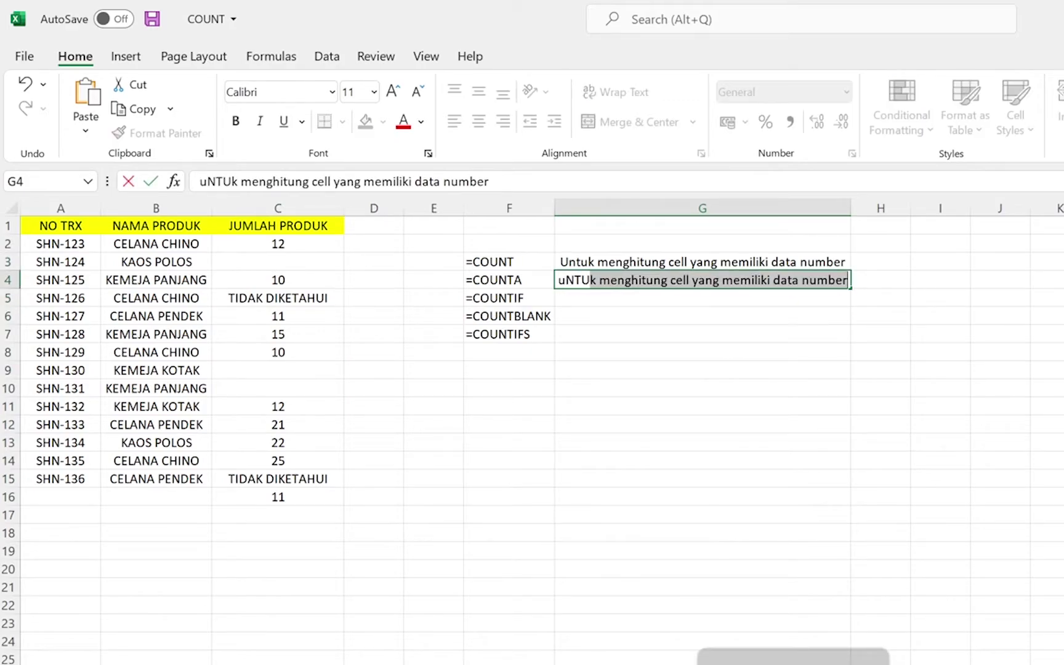
pyautogui.hotkey('ctrl', 'a')
pyautogui.write('U')
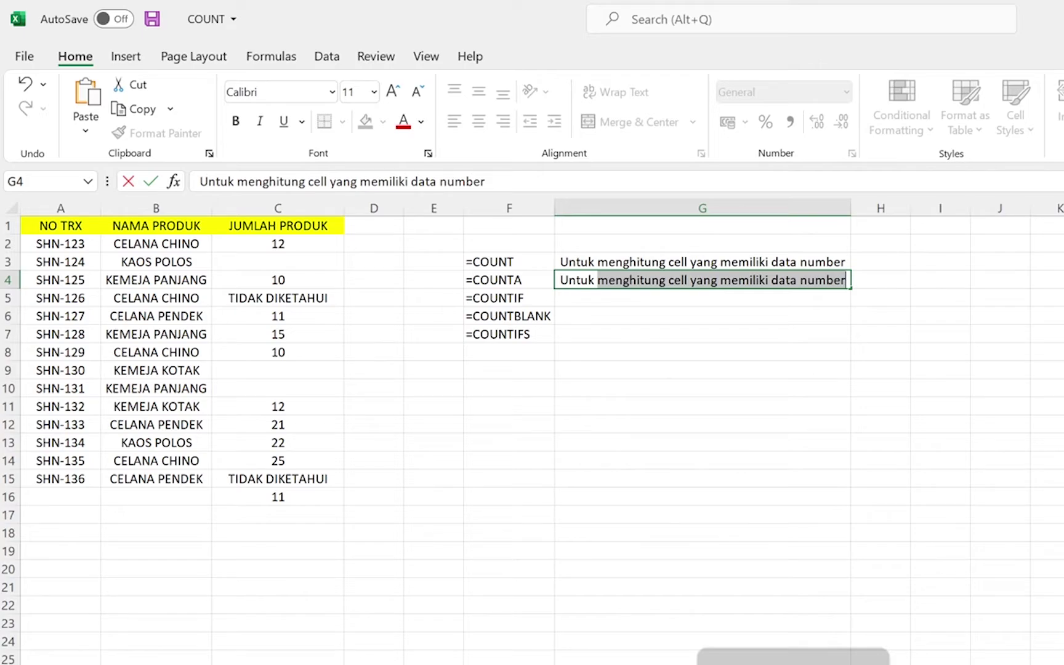
pyautogui.press('End')
pyautogui.hotkey('ctrl', 'shift', 'Left')
pyautogui.hotkey('ctrl', 'shift', 'Left')
pyautogui.write('value ')
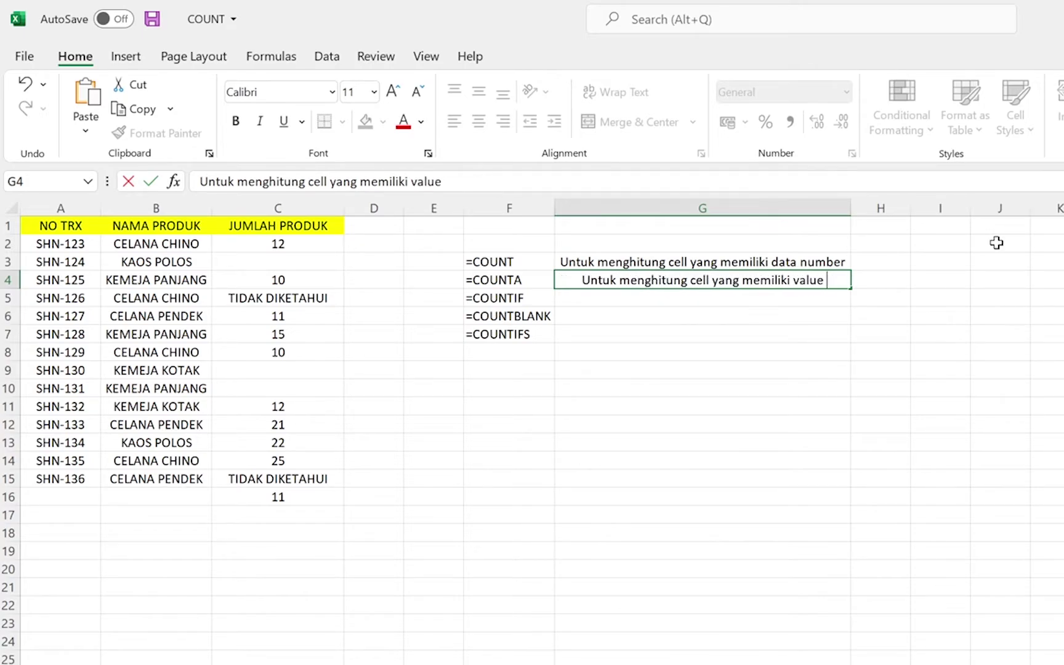
pyautogui.write('[number or text')
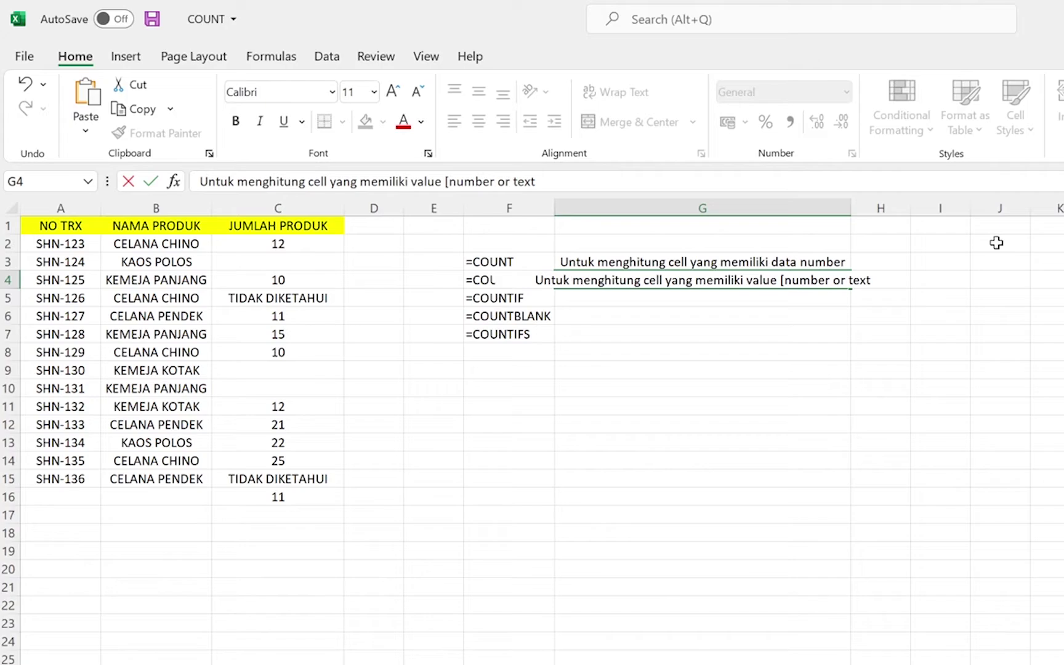
pyautogui.write(']')
pyautogui.press('Return')
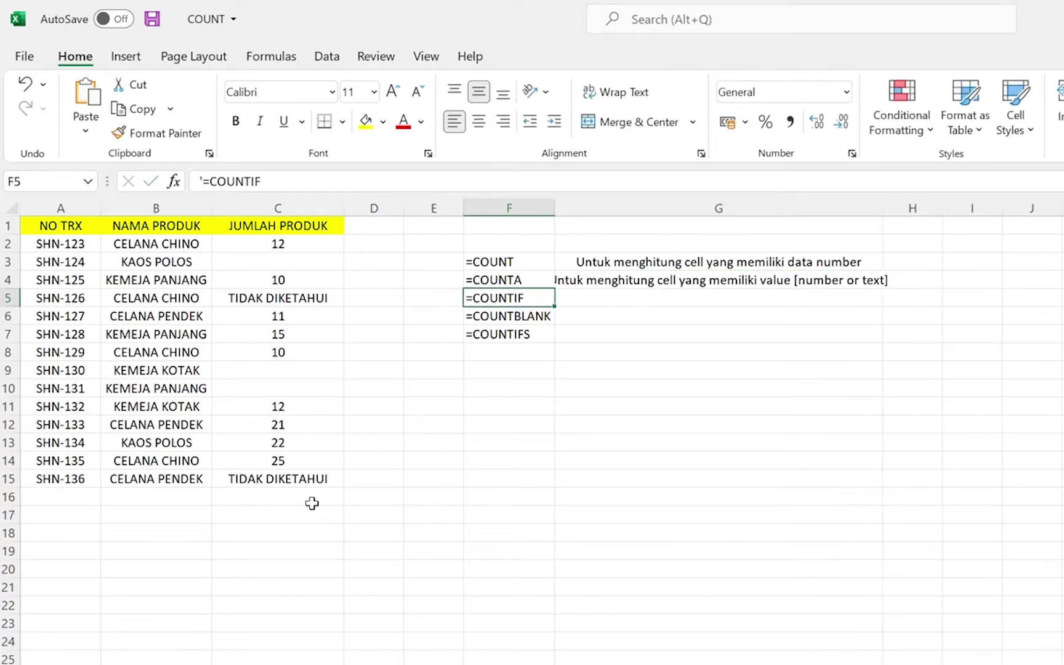
# - Enter a COUNTIF formula in C16 that counts "CELANA CHINO" in the NAMA PRODUK range B2:B15
pyautogui.click(305, 498)
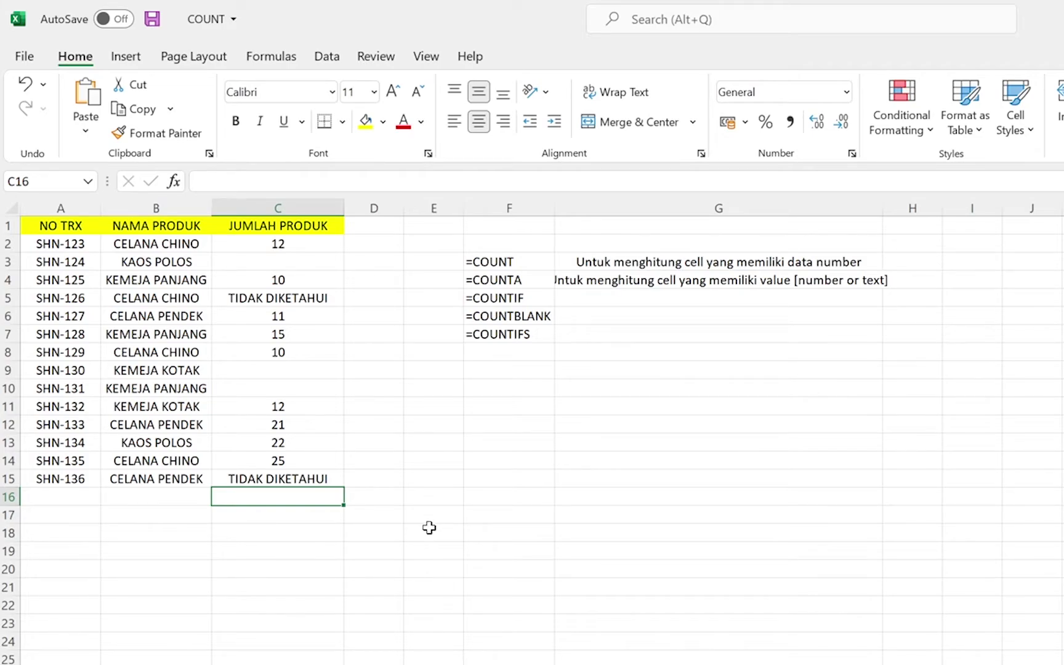
pyautogui.write('=COUNTIF')
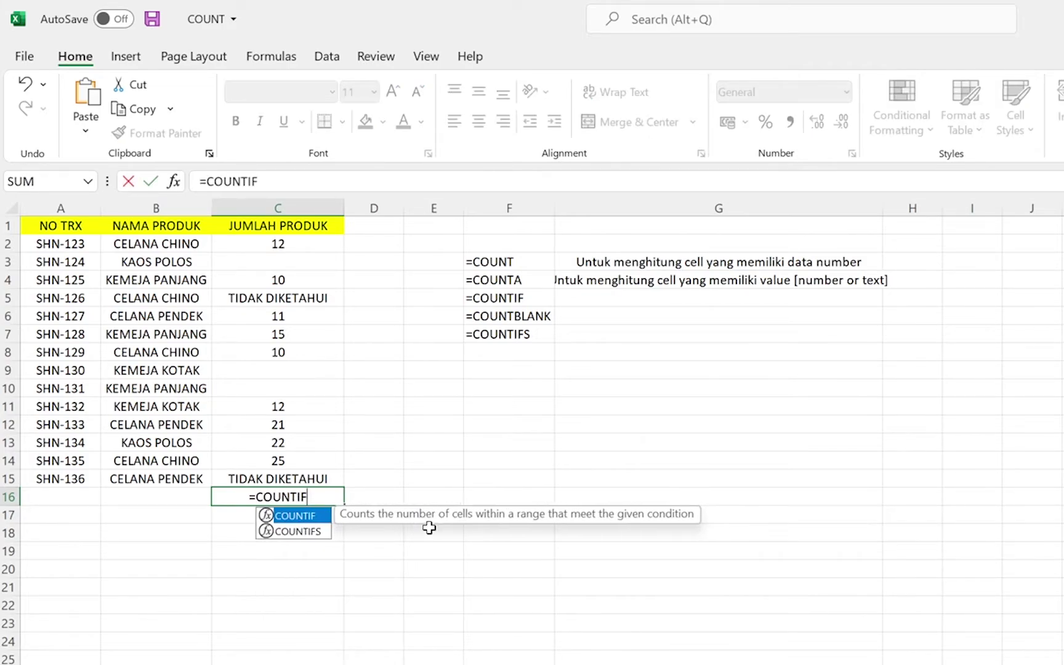
pyautogui.doubleClick(289, 515)
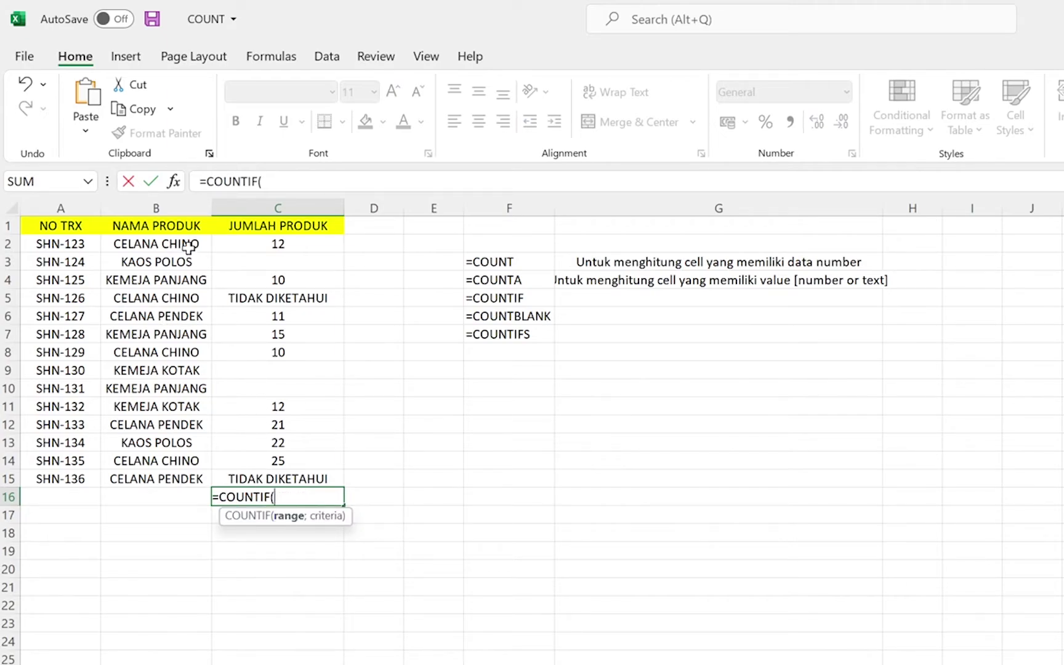
pyautogui.moveTo(185, 245); pyautogui.dragTo(168, 477)
pyautogui.write(';')
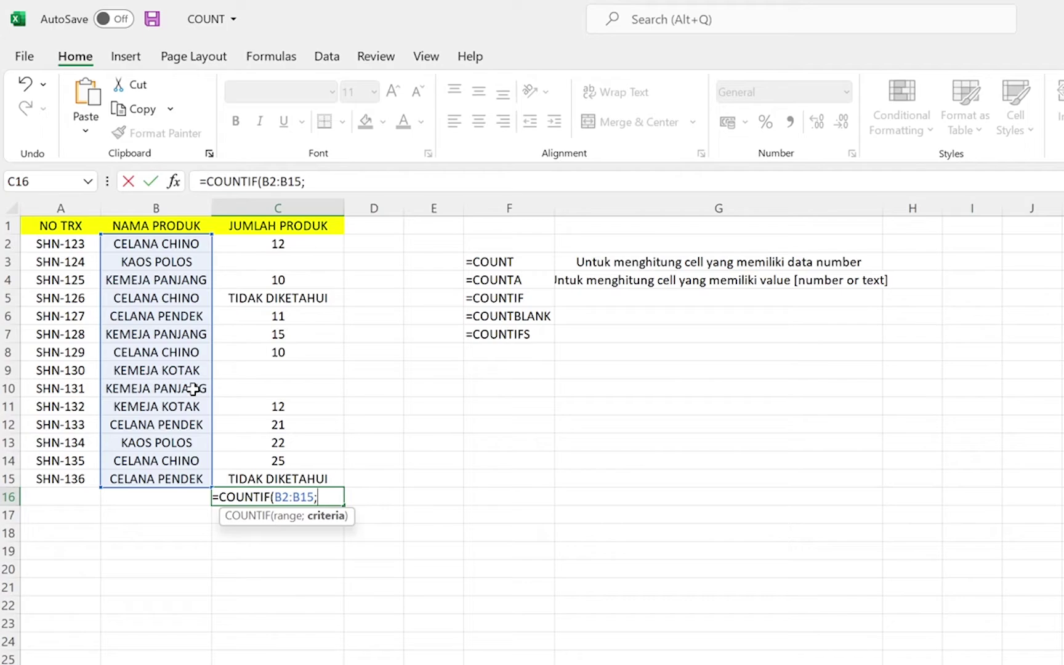
pyautogui.write('"cELANA')
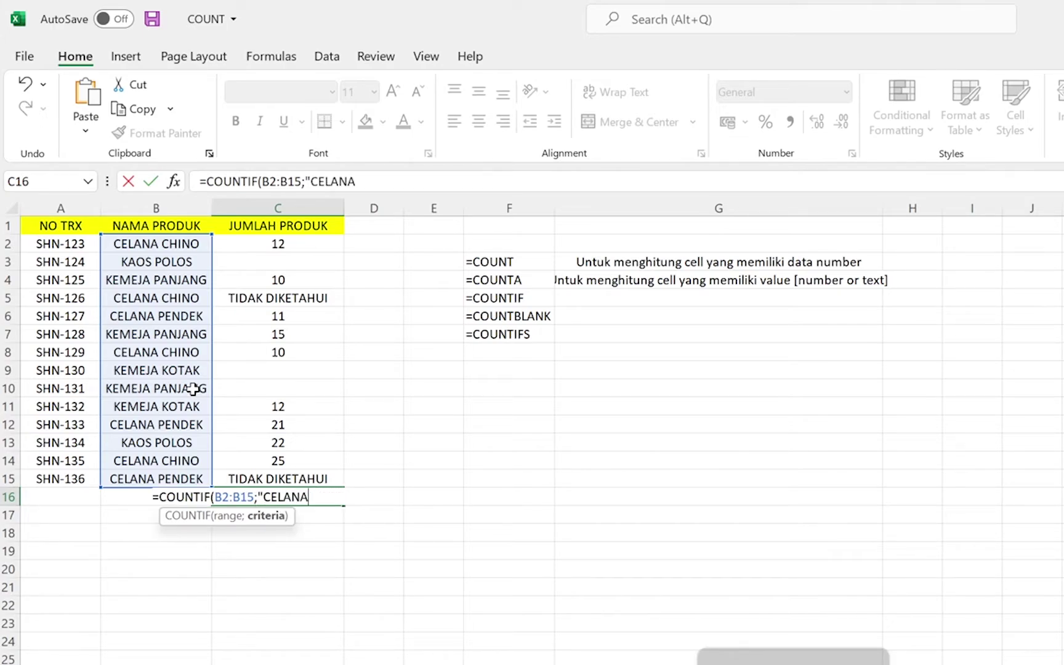
pyautogui.write(' CHINO")')
pyautogui.press('Return')
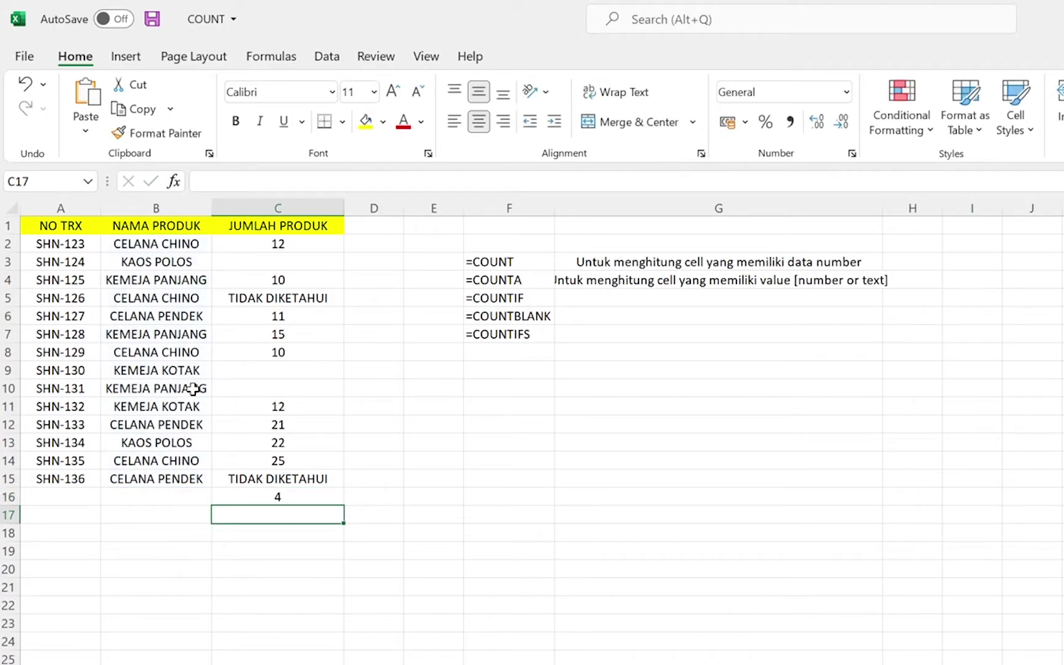
# - Check the COUNTIF formula in C16 against each CELANA CHINO entry in the NAMA PRODUK column
pyautogui.click(288, 497)
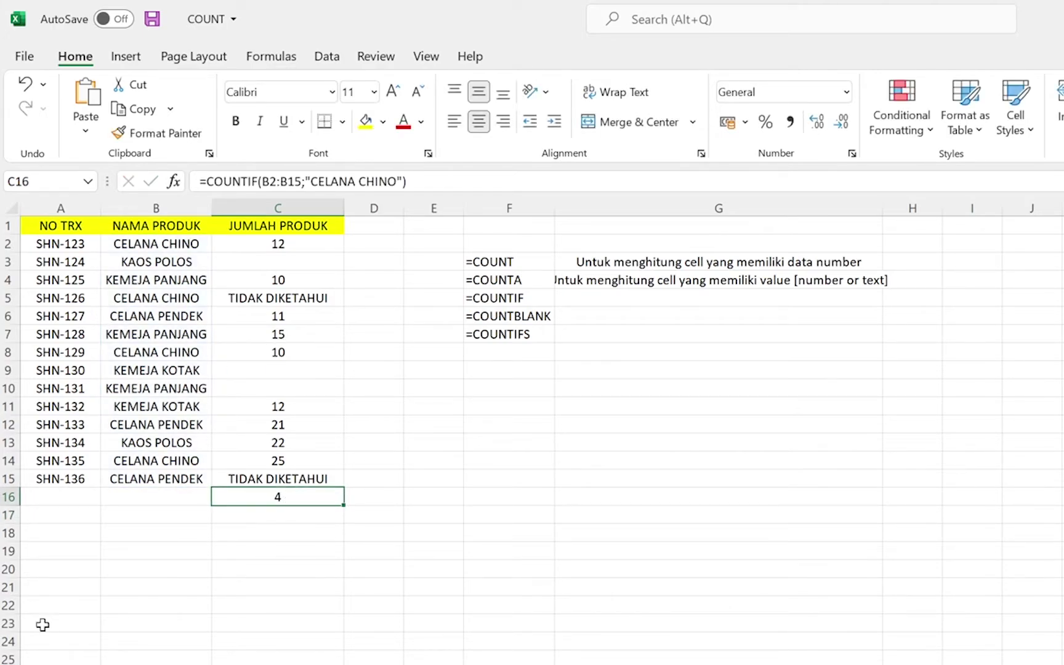
pyautogui.click(186, 245)
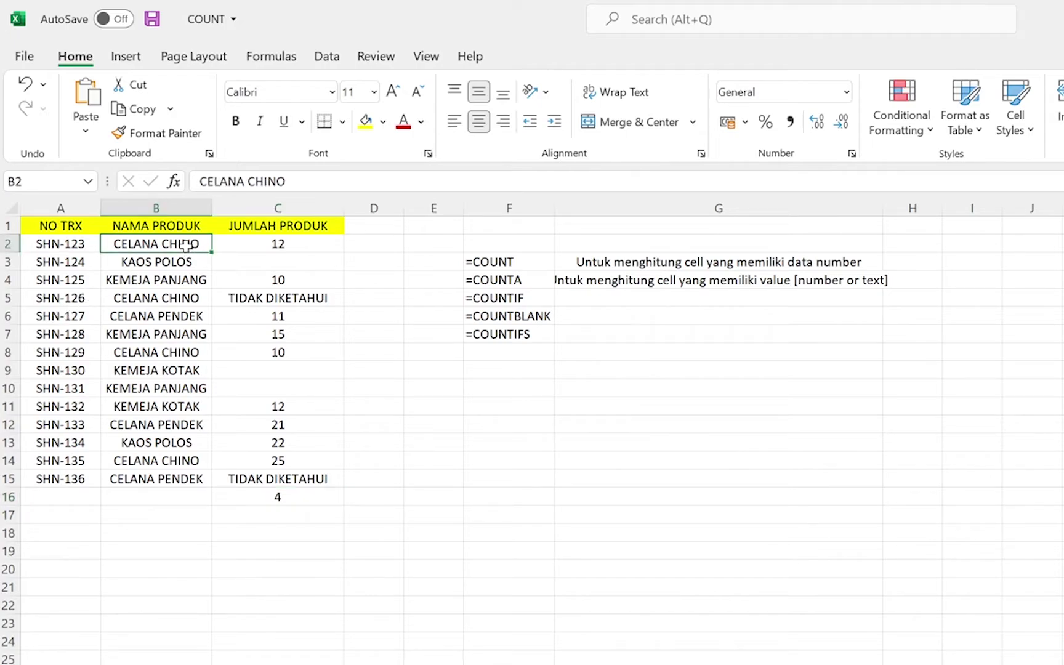
pyautogui.click(176, 300)
pyautogui.click(162, 354)
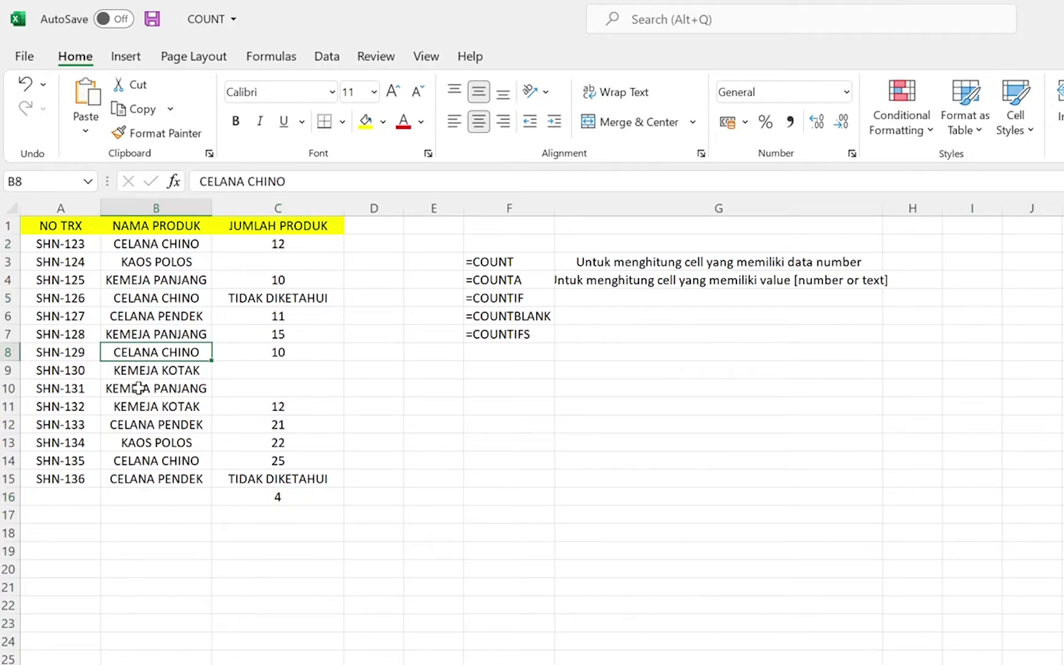
pyautogui.click(152, 459)
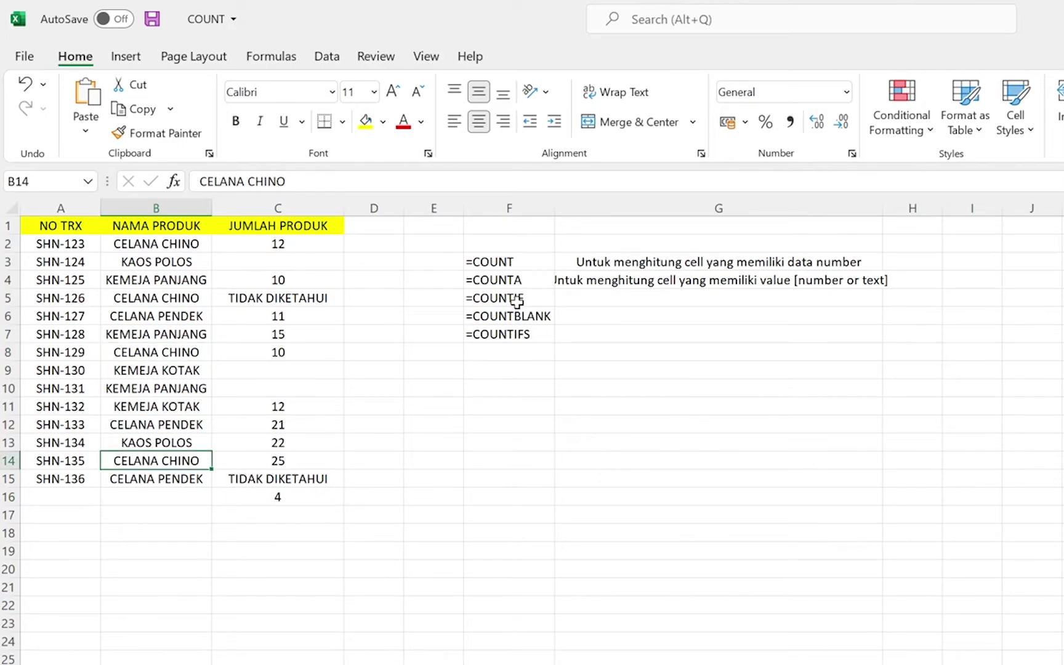
# - Widen column G to fit its notes and enter "Untuk menghitung cell dengan menggunakan kondisi" in G5 beside =COUNTIF
pyautogui.moveTo(881, 208); pyautogui.dragTo(953, 208)
pyautogui.click(701, 296)
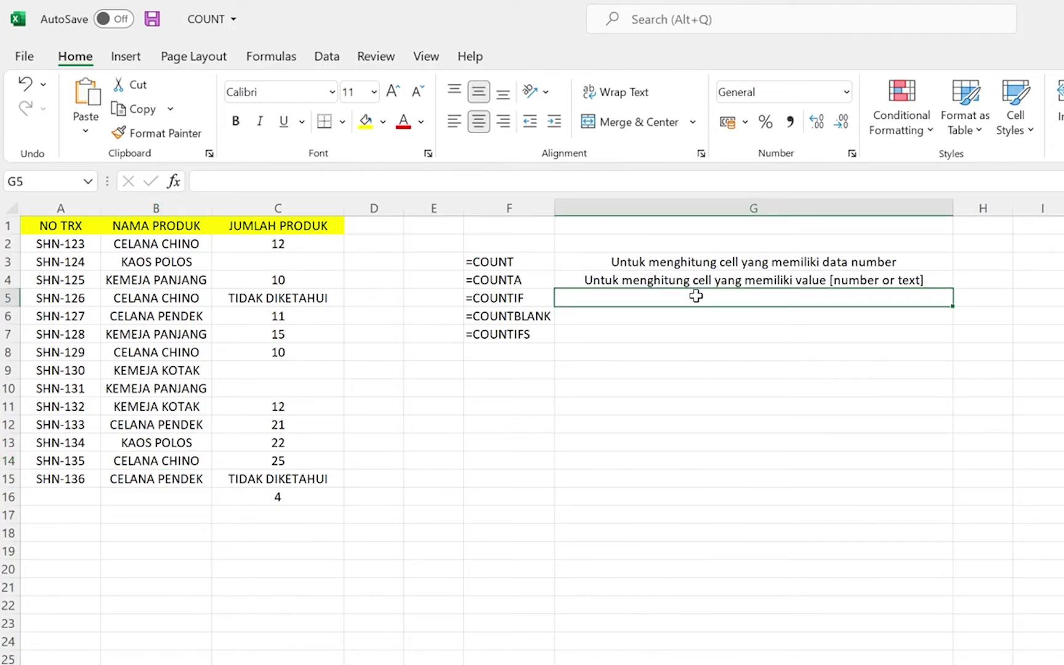
pyautogui.write('uNT')
pyautogui.press('BackSpace')
pyautogui.press('BackSpace')
pyautogui.press('BackSpace')
pyautogui.press('capslock')
pyautogui.write('U')
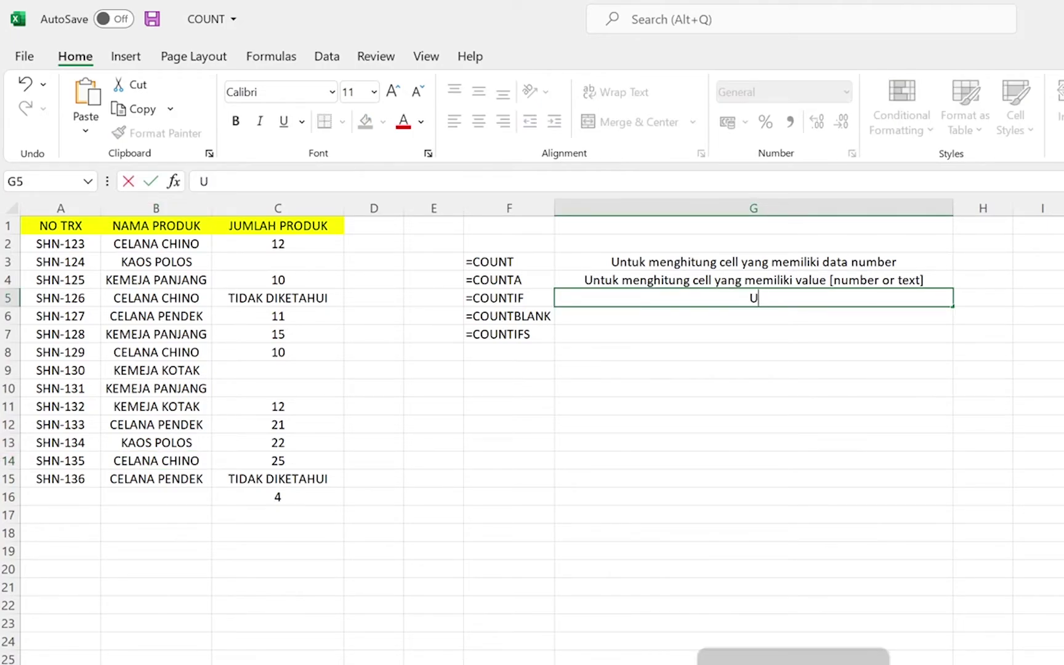
pyautogui.write('ntuk menghj')
pyautogui.press('BackSpace')
pyautogui.write('itungg')
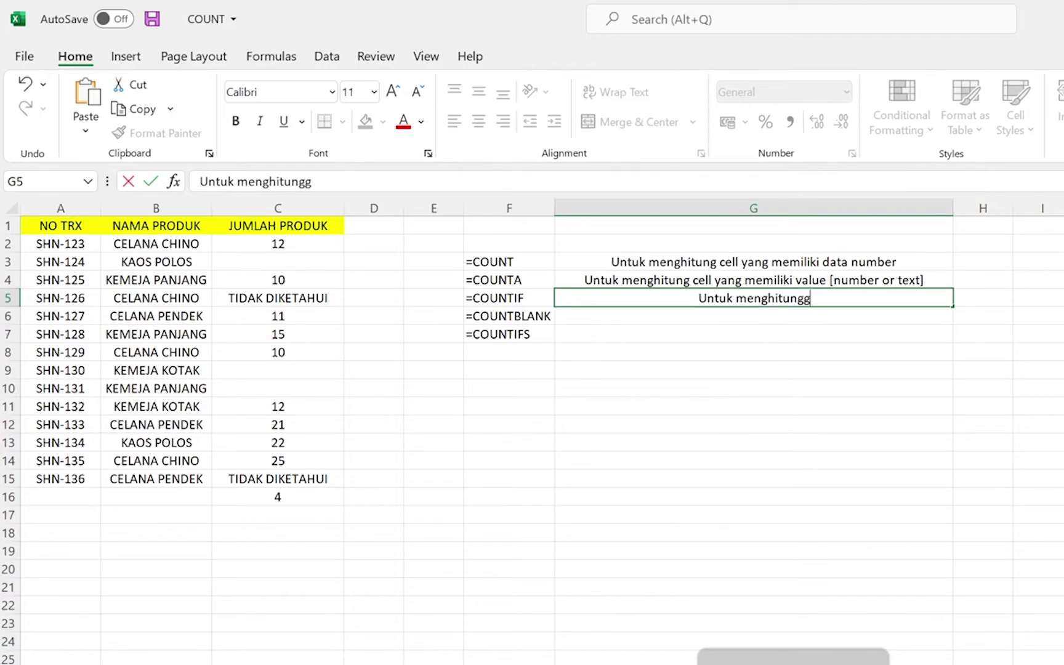
pyautogui.press('BackSpace')
pyautogui.write('cell den')
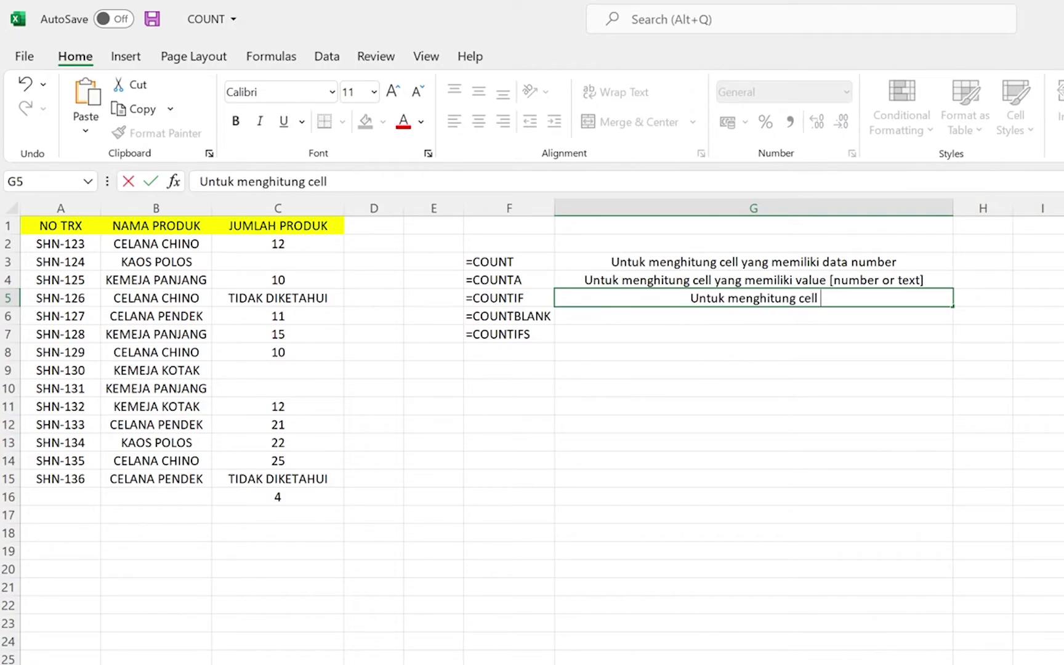
pyautogui.write('menggunakan kondisi')
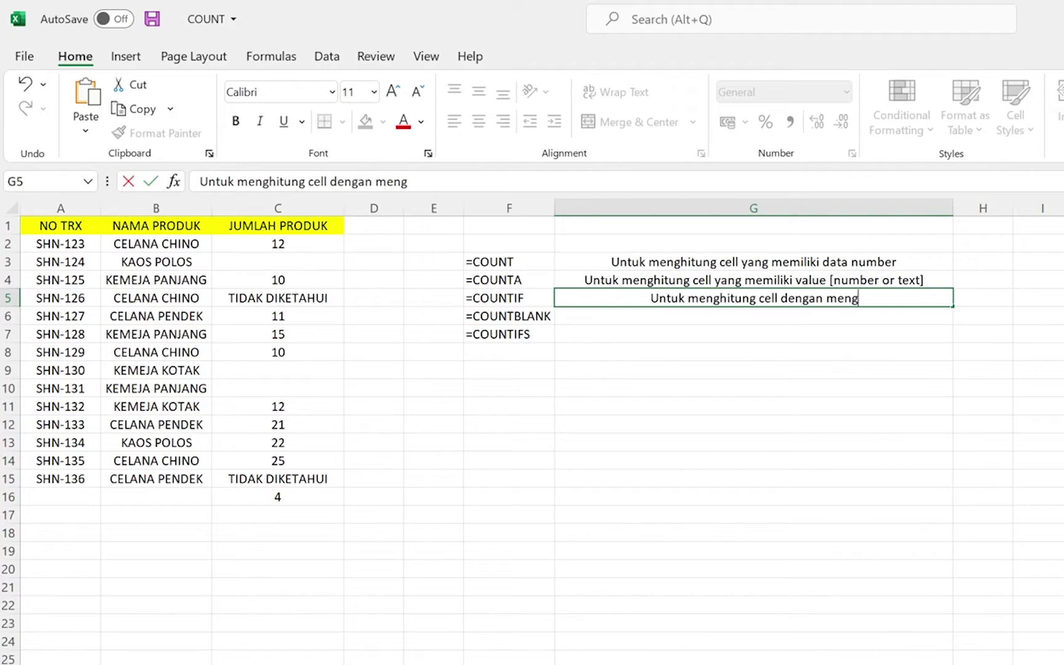
pyautogui.press('Return')
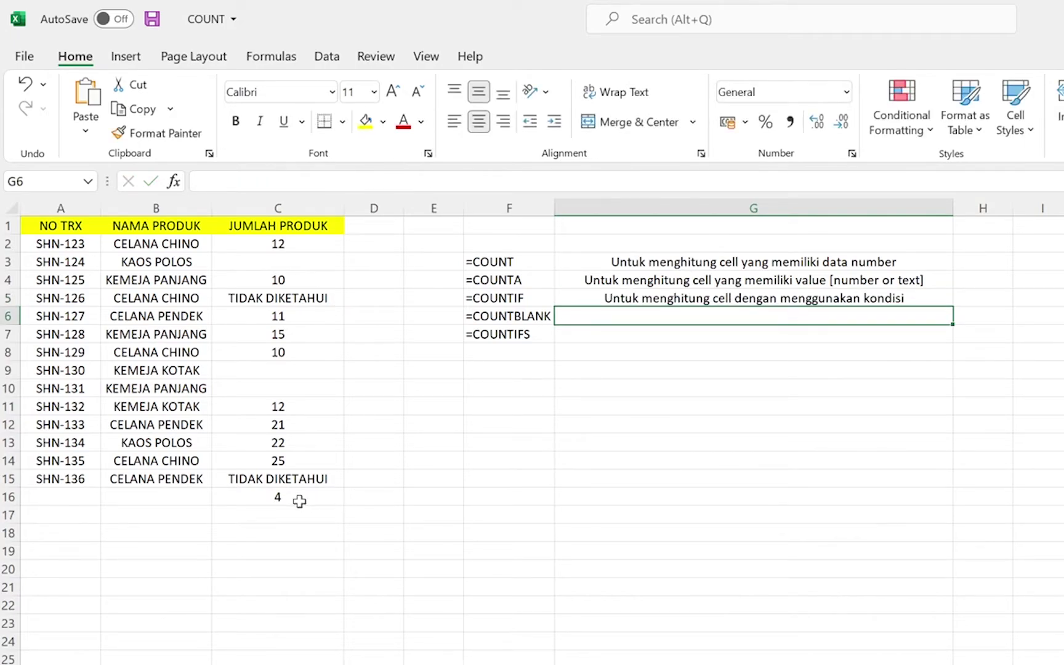
# - Replace the formula in C16 with a COUNTBLANK formula over the JUMLAH PRODUK range C2:C15
pyautogui.click(289, 491)
pyautogui.write('=')
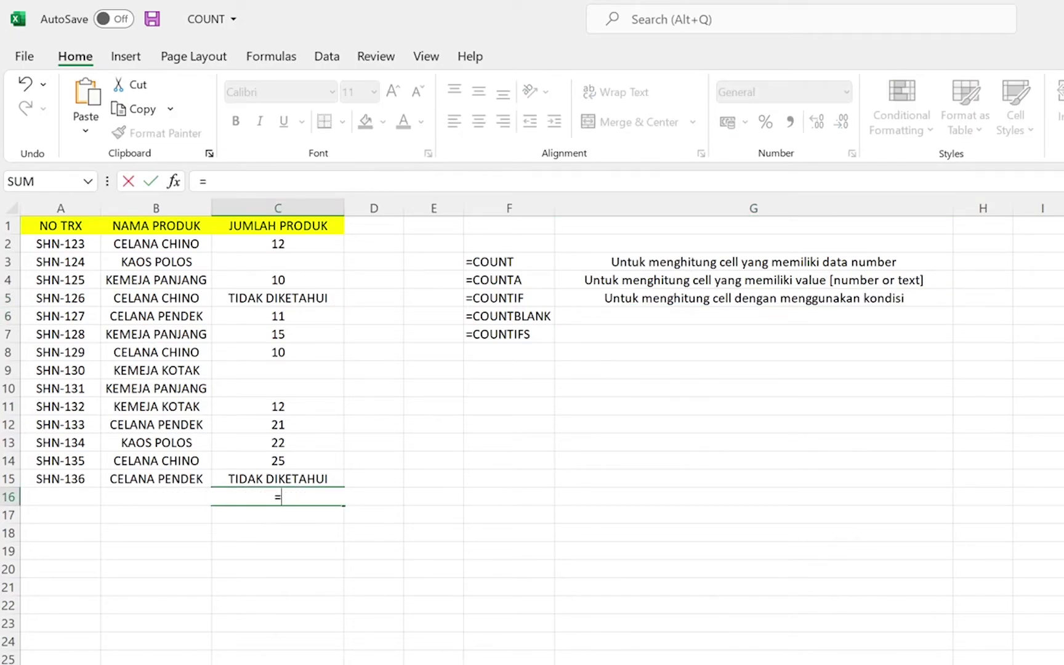
pyautogui.press('BackSpace')
pyautogui.write('=COUNTBN')
pyautogui.press('BackSpace')
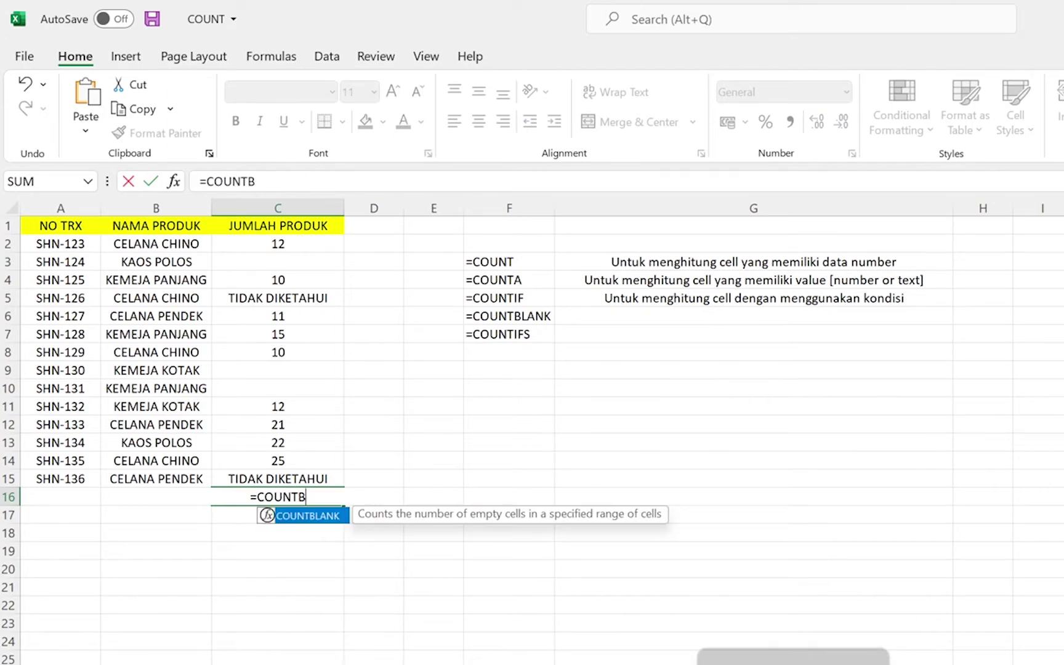
pyautogui.write('LA')
pyautogui.doubleClick(315, 523)
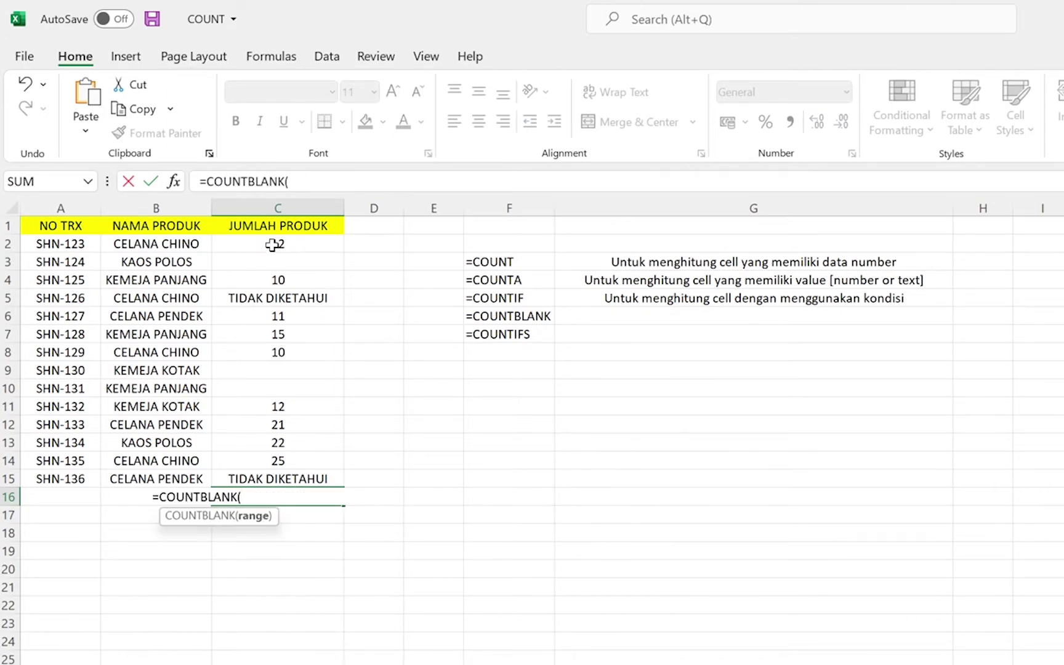
pyautogui.moveTo(283, 238); pyautogui.dragTo(278, 481)
pyautogui.write(')')
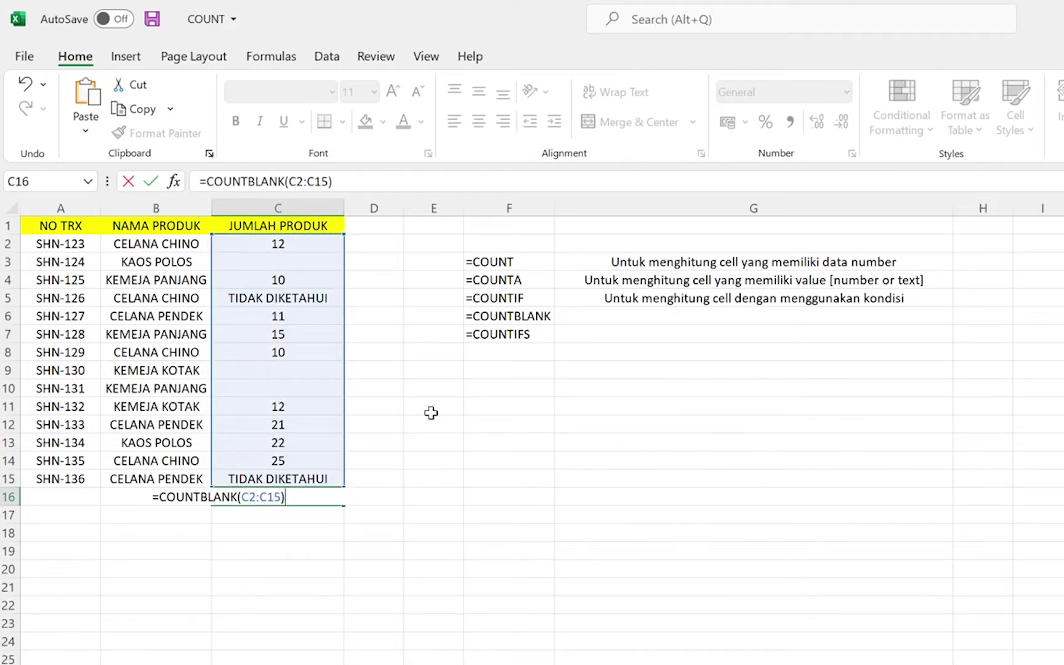
pyautogui.press('Return')
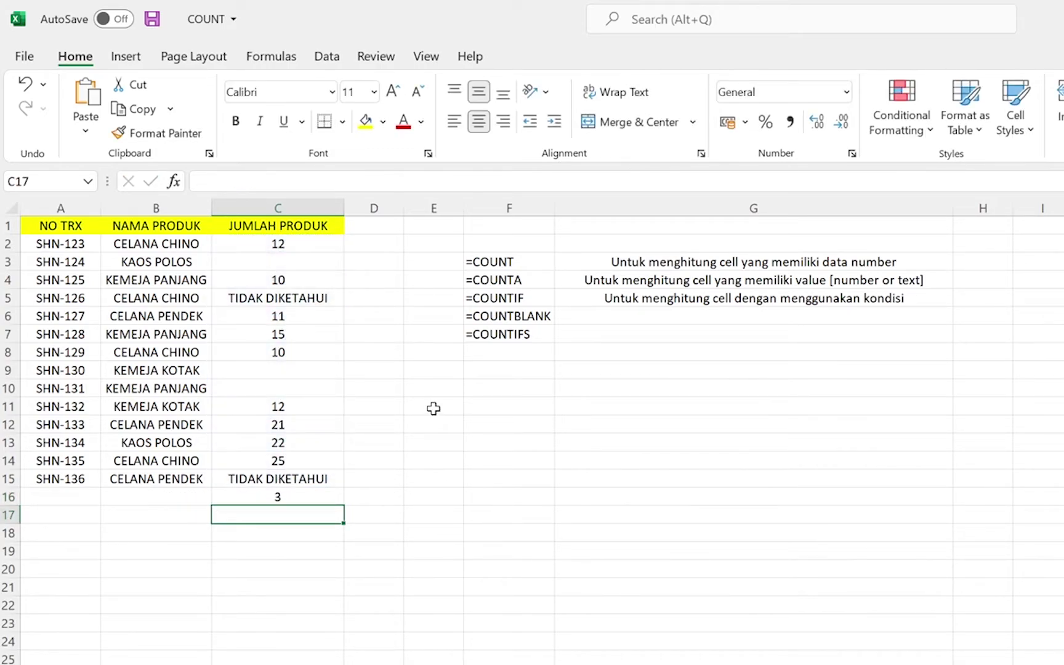
pyautogui.click(266, 496)
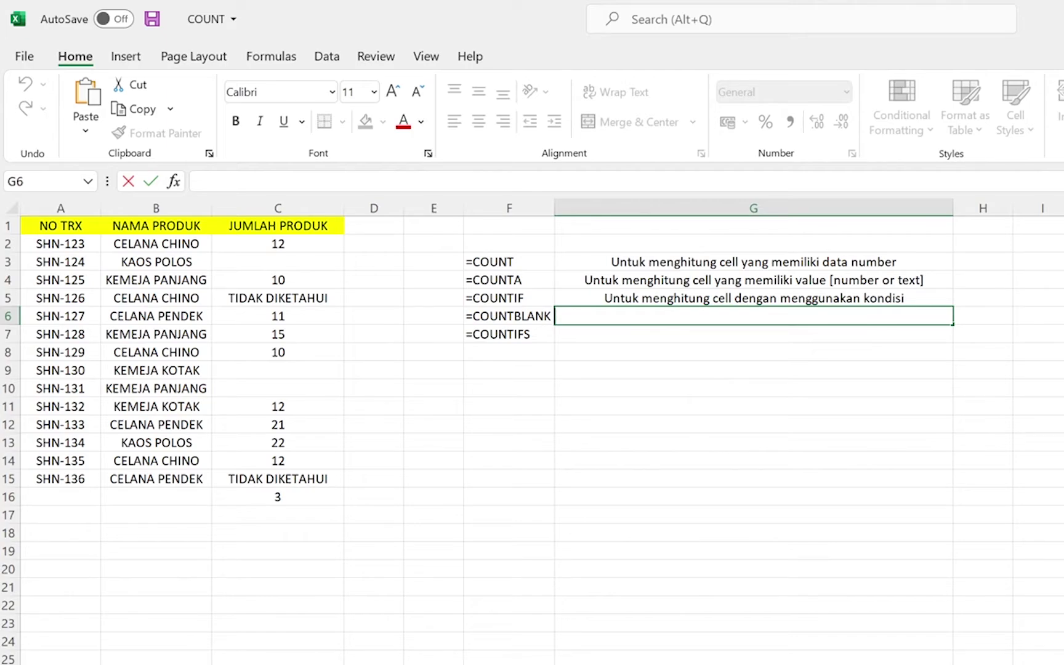
# - Enter the note "Untuk menghitung cell yang tidak memiliki value apapun" in G6 beside =COUNTBLANK
pyautogui.write('UNTU')
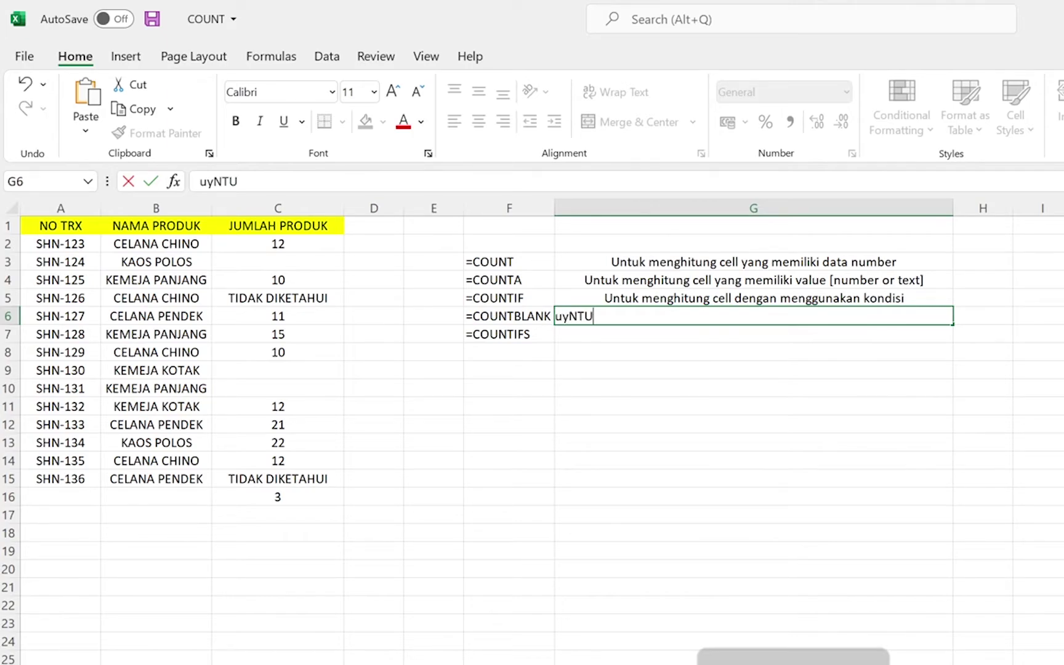
pyautogui.press('BackSpace')
pyautogui.press('BackSpace')
pyautogui.press('BackSpace')
pyautogui.write('ntuk mengh')
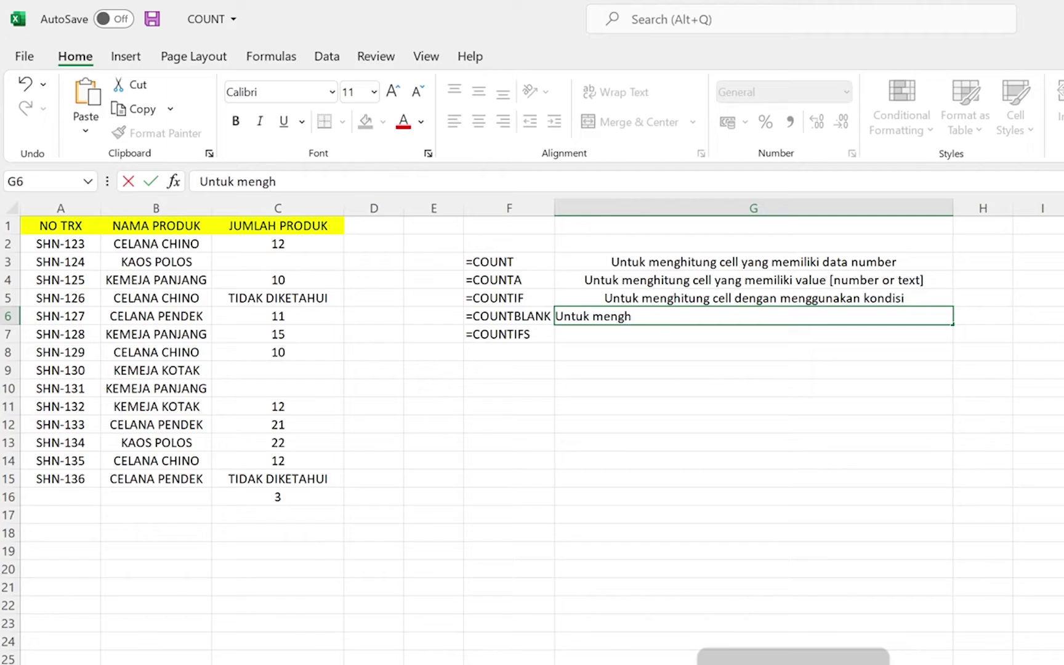
pyautogui.write('itung')
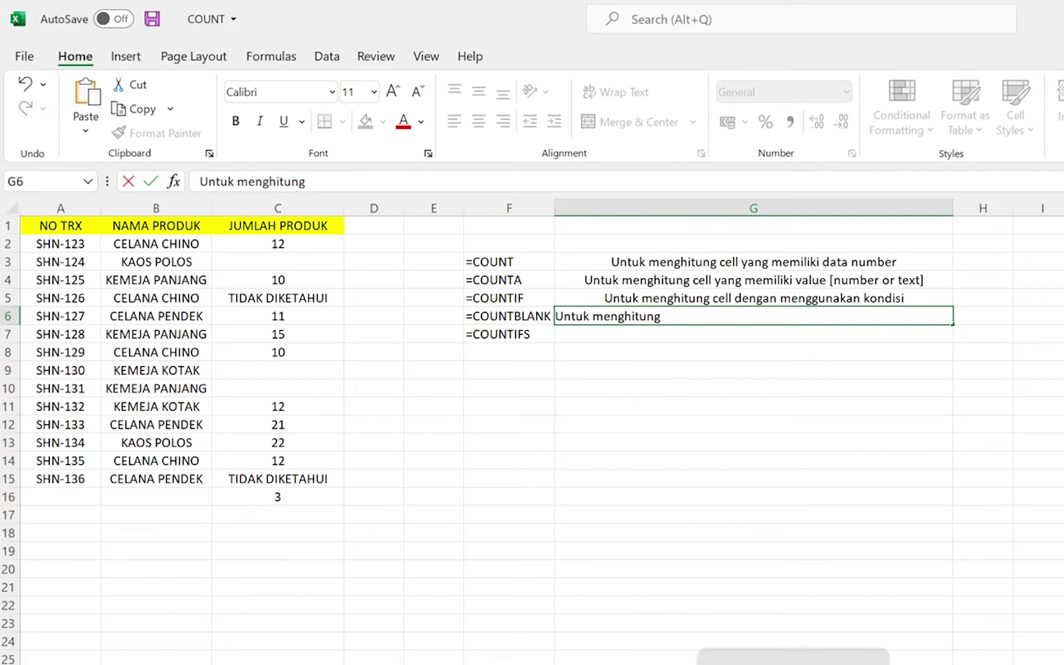
pyautogui.write(' cell yang tidak em')
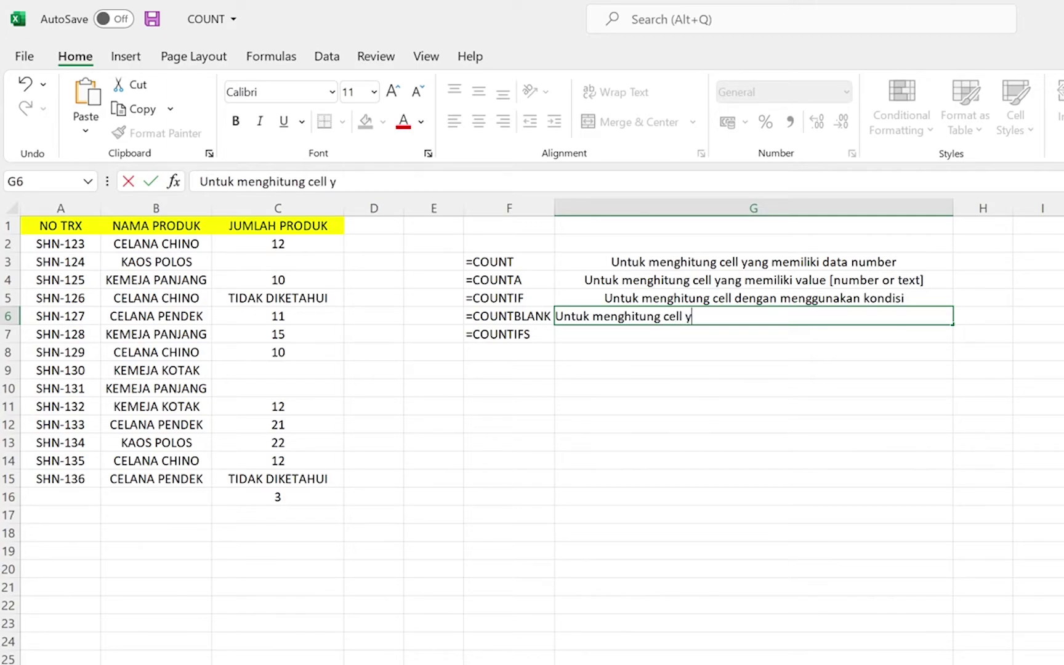
pyautogui.press('BackSpace')
pyautogui.press('BackSpace')
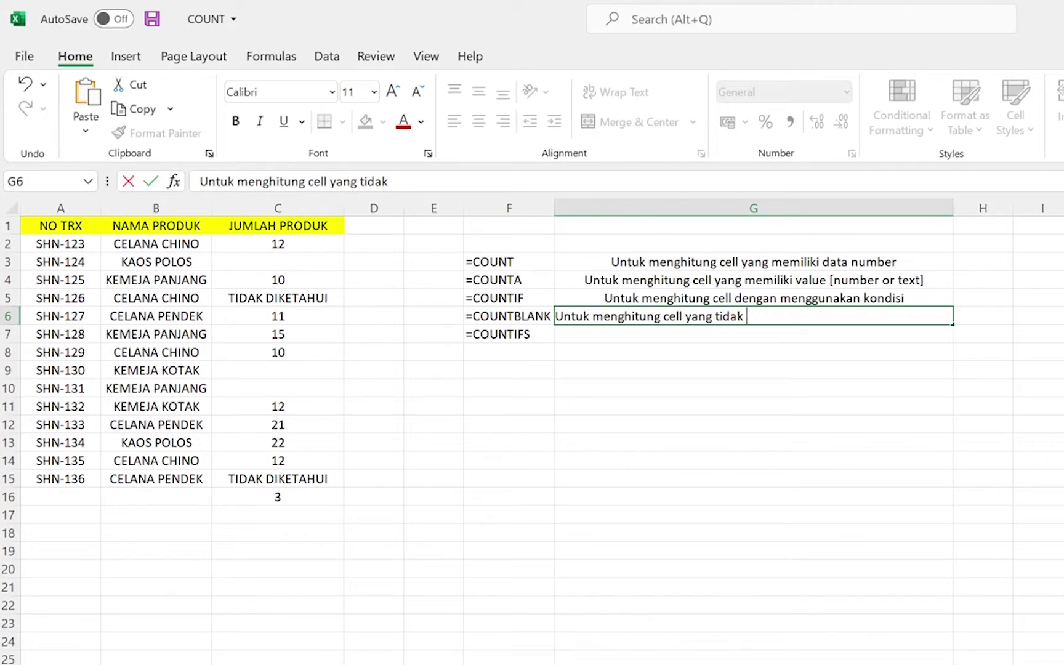
pyautogui.write('memiliki valu')
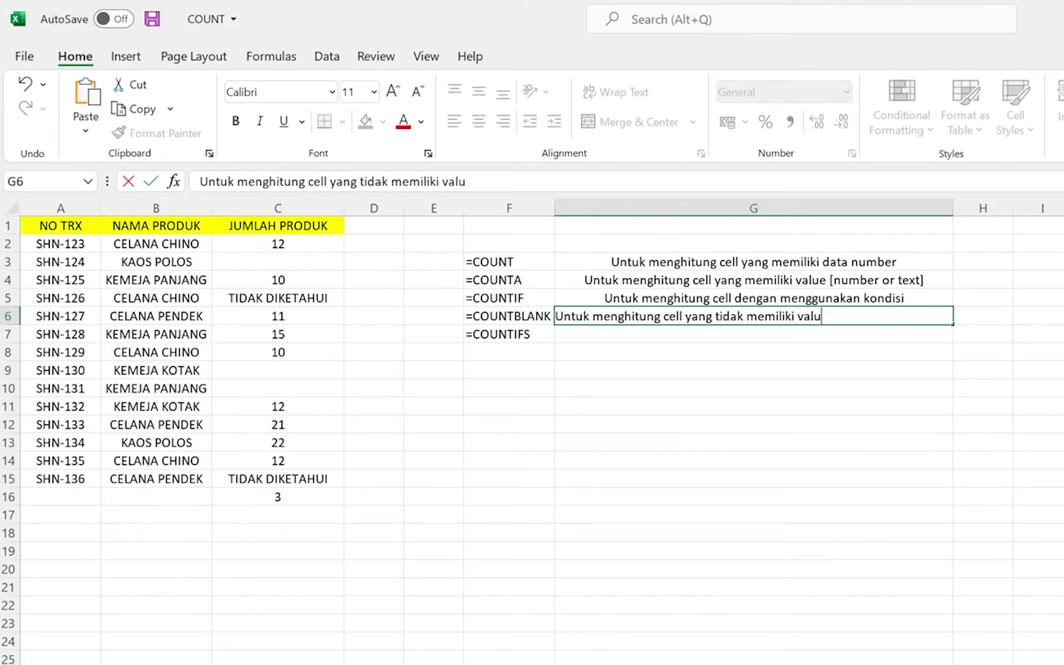
pyautogui.write('e apapun')
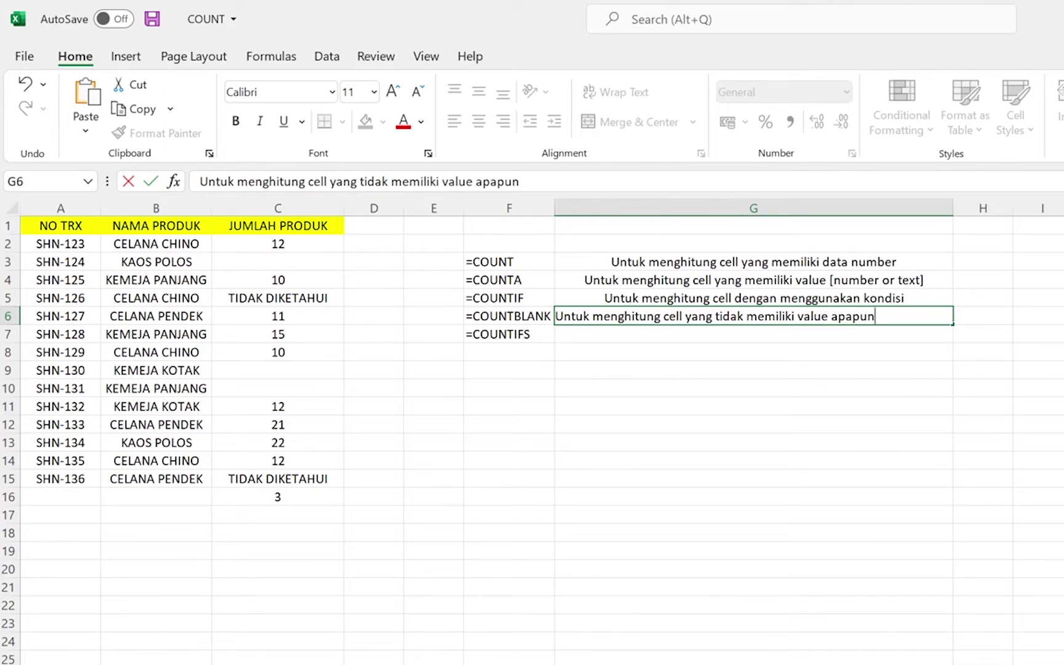
pyautogui.press('Return')
pyautogui.click(657, 426)
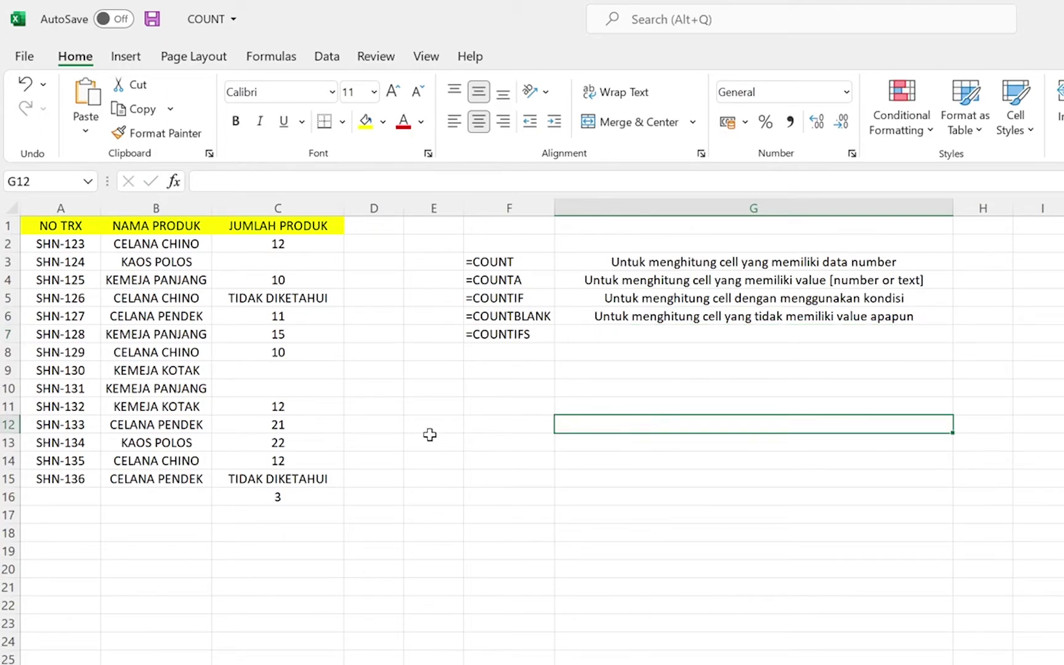
# - Start a COUNTIFS formula in C16 with B2:B15 as the first criteria range and "CELANA CHINO" as its criterion
pyautogui.click(308, 491)
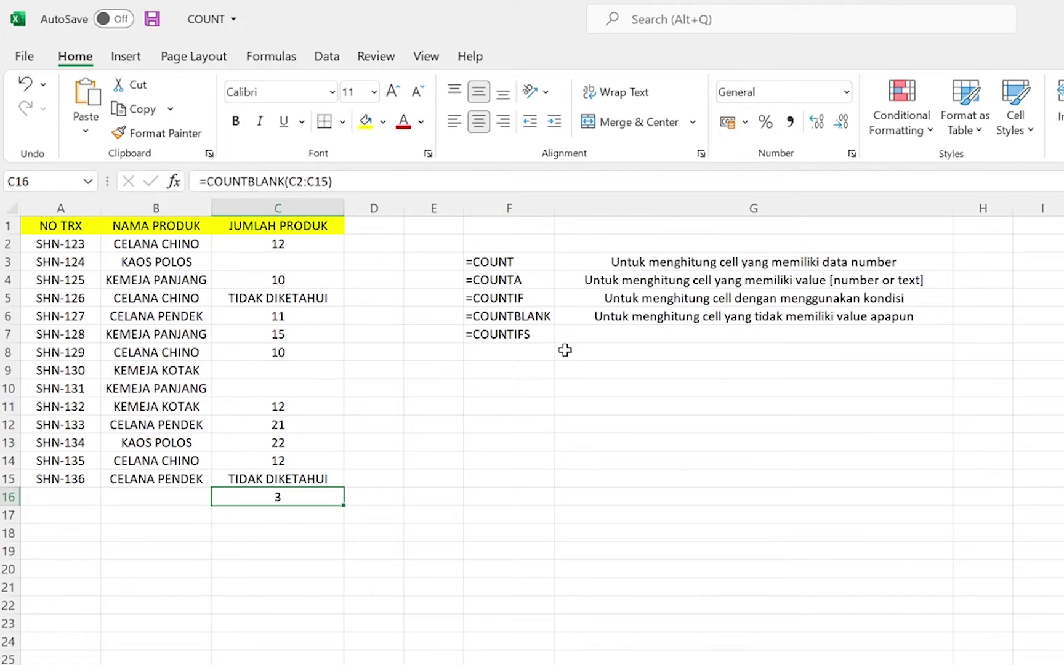
pyautogui.click(524, 336)
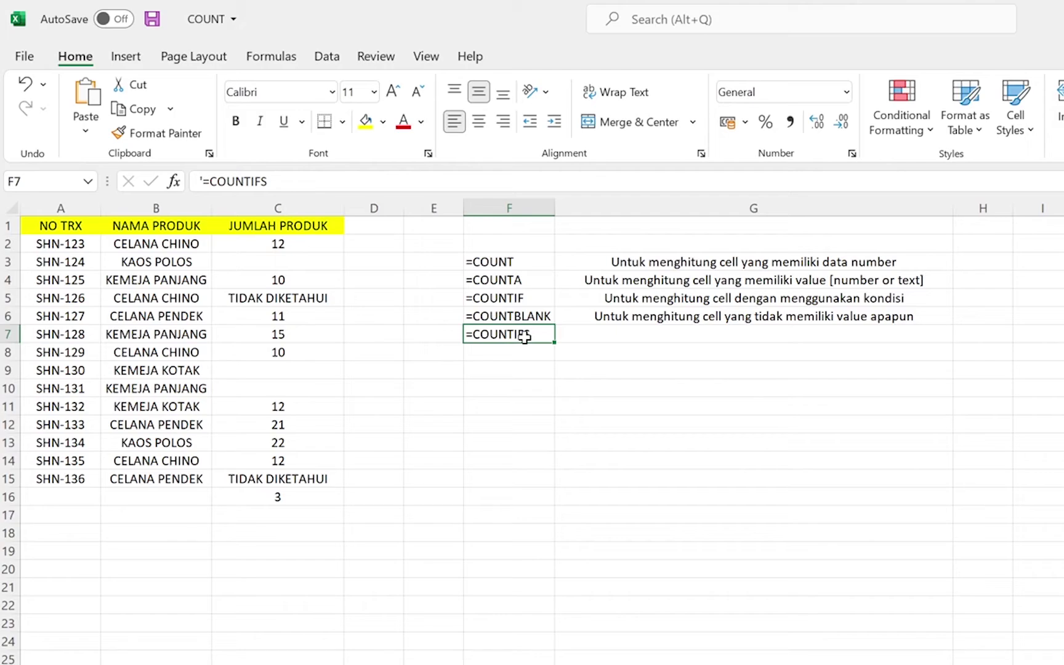
pyautogui.click(280, 500)
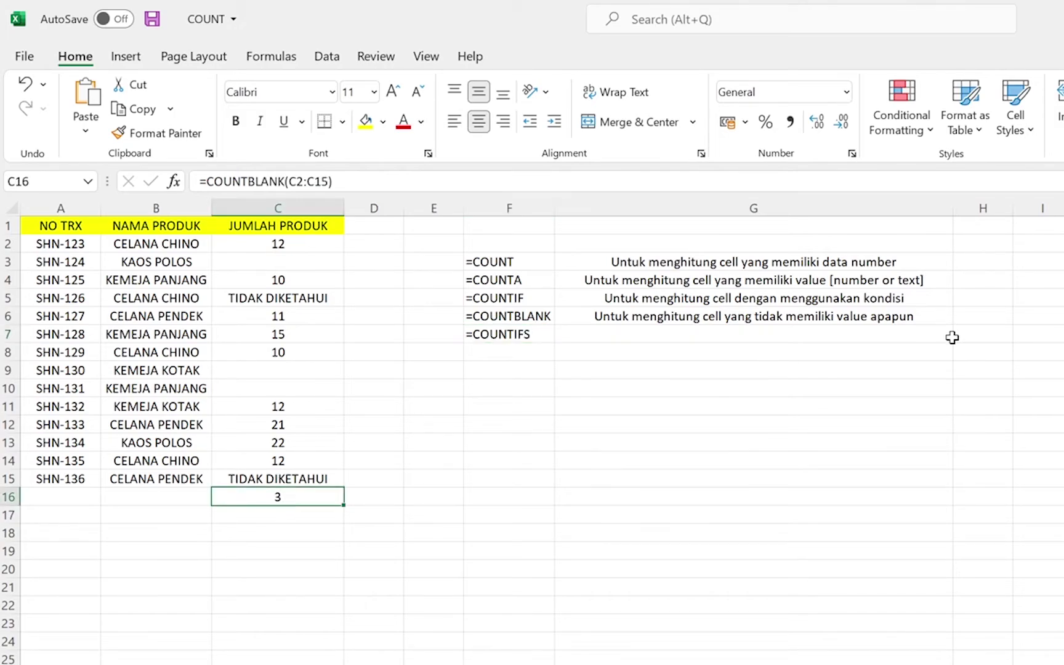
pyautogui.write('=COUNTIFS')
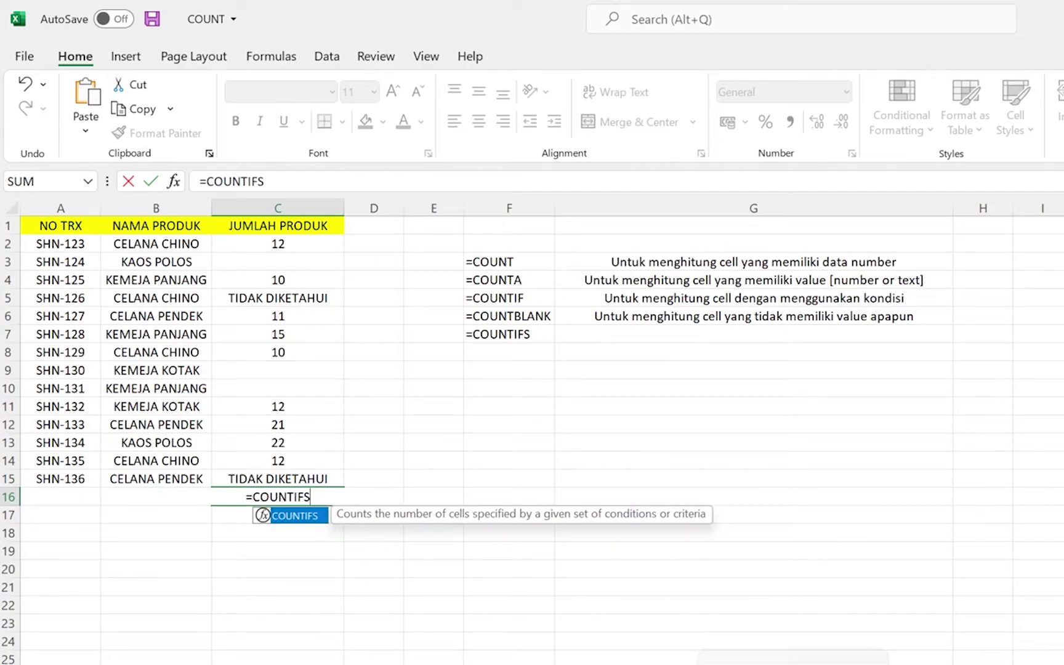
pyautogui.doubleClick(292, 516)
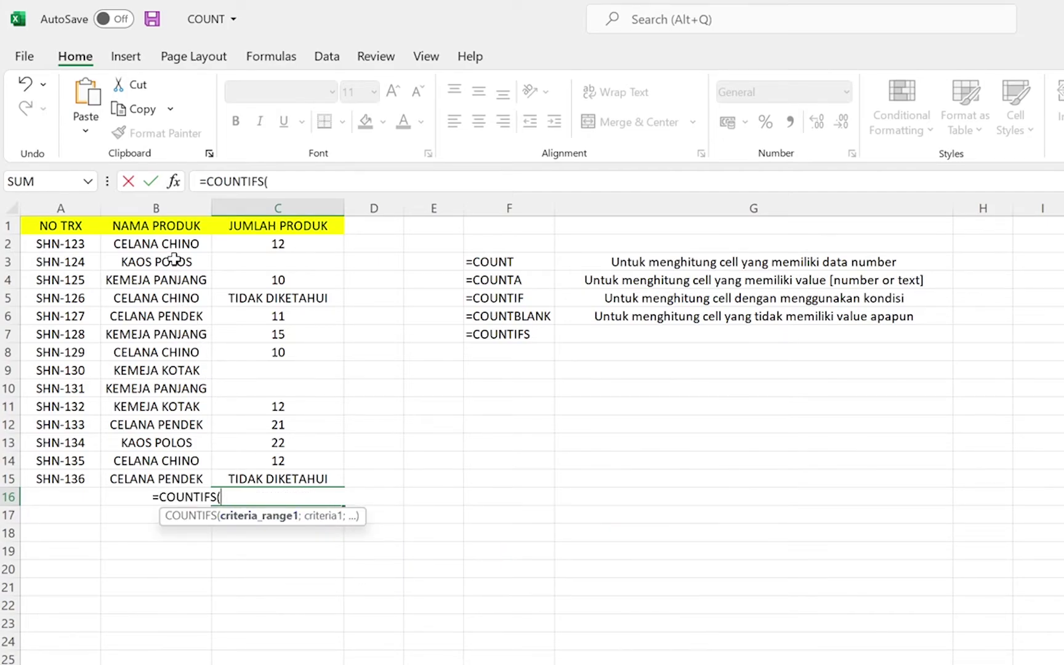
pyautogui.moveTo(174, 244); pyautogui.dragTo(143, 476)
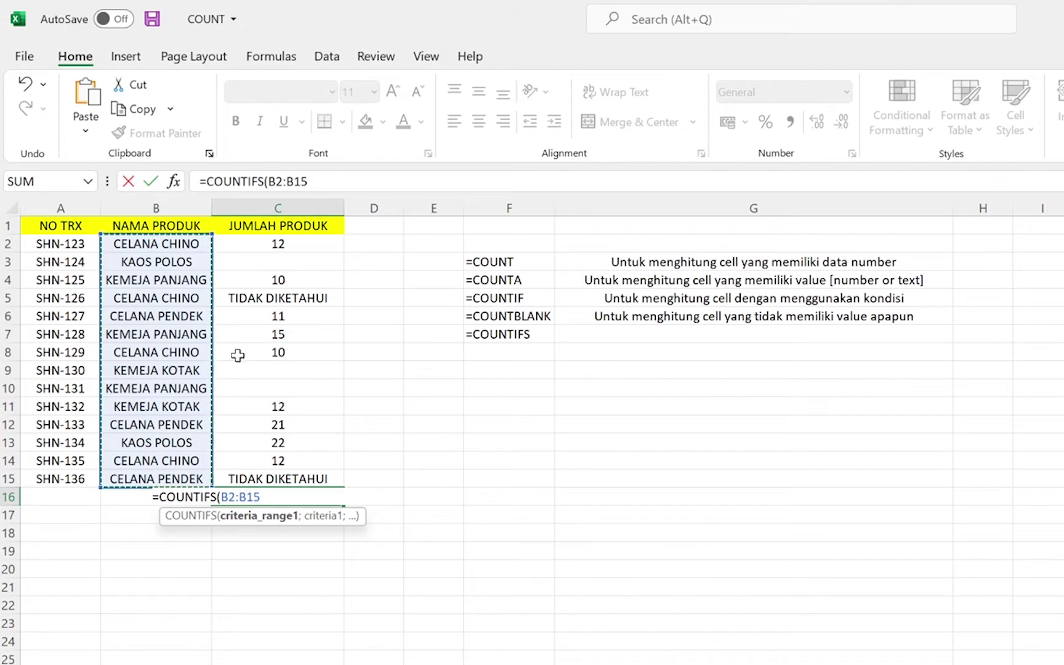
pyautogui.write(';')
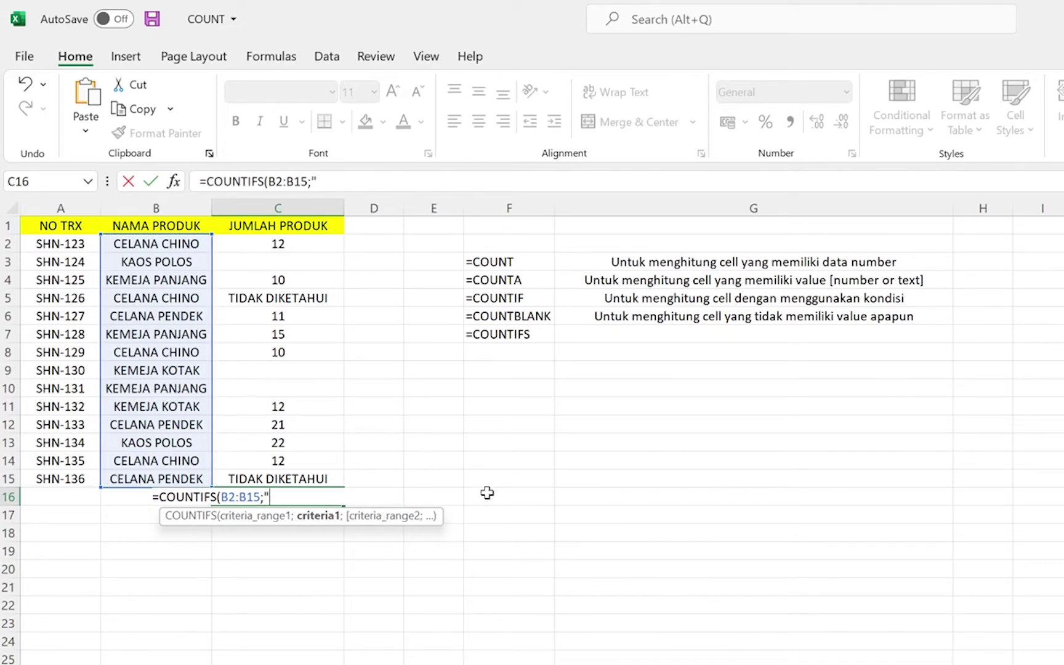
pyautogui.write('"')
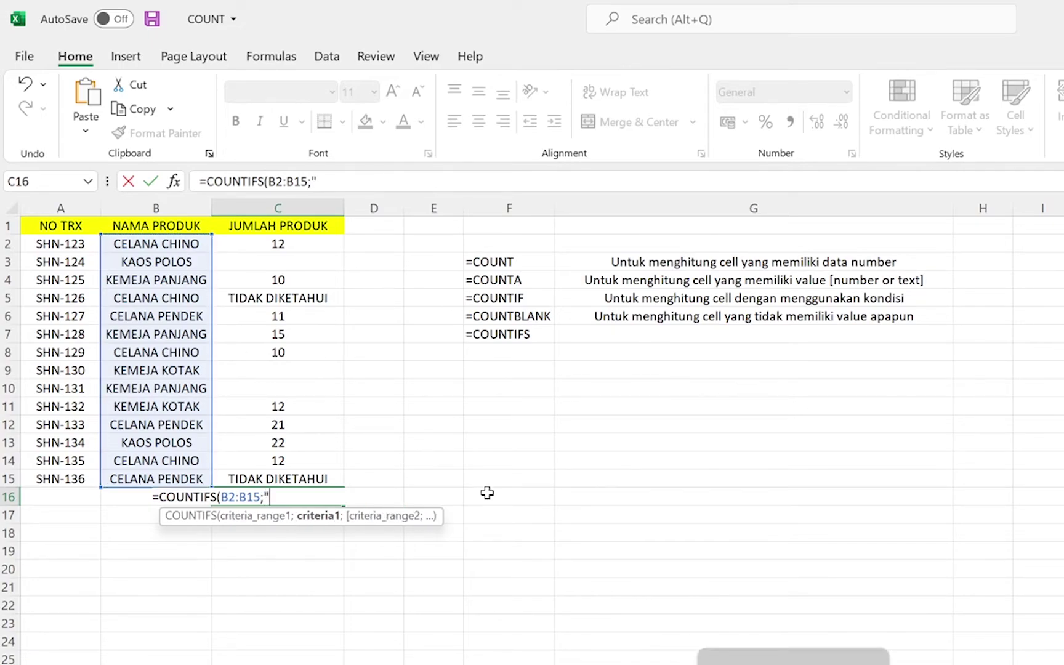
pyautogui.write('CELANA CHINO')
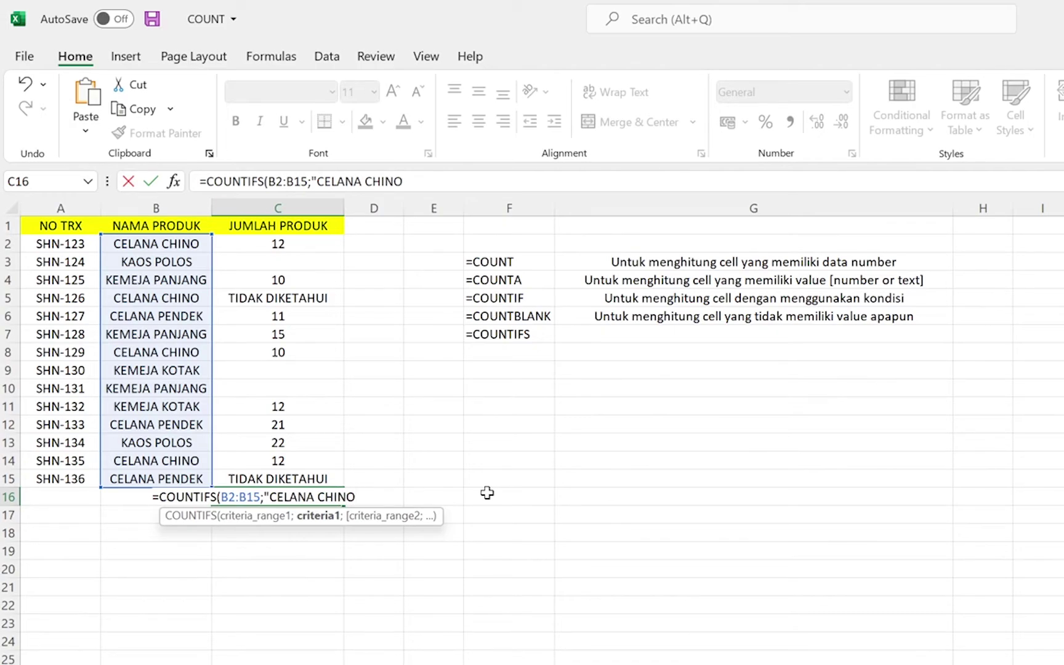
# - Complete the COUNTIFS formula in C16 with C2:C15 as the second criteria range and 12 as its criterion
pyautogui.write('";')
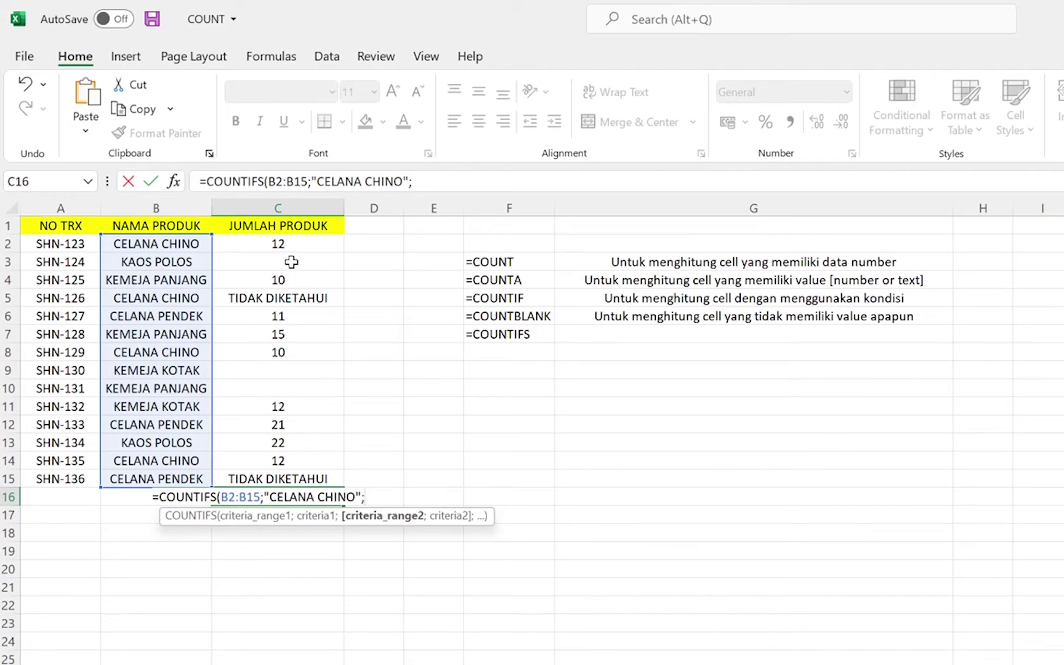
pyautogui.moveTo(252, 245); pyautogui.dragTo(265, 478)
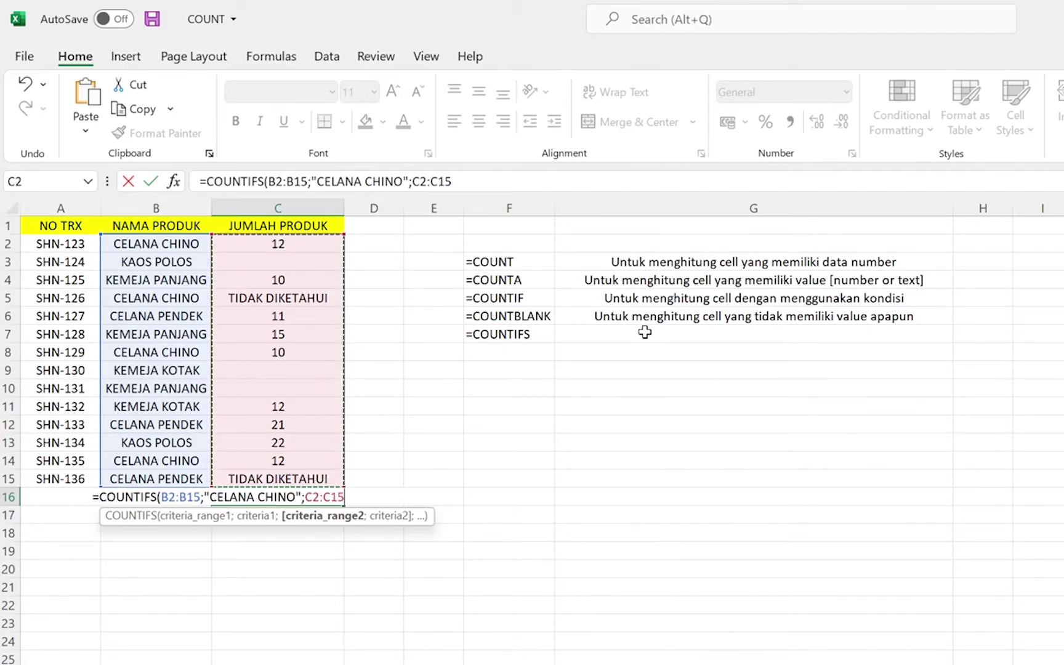
pyautogui.write(';')
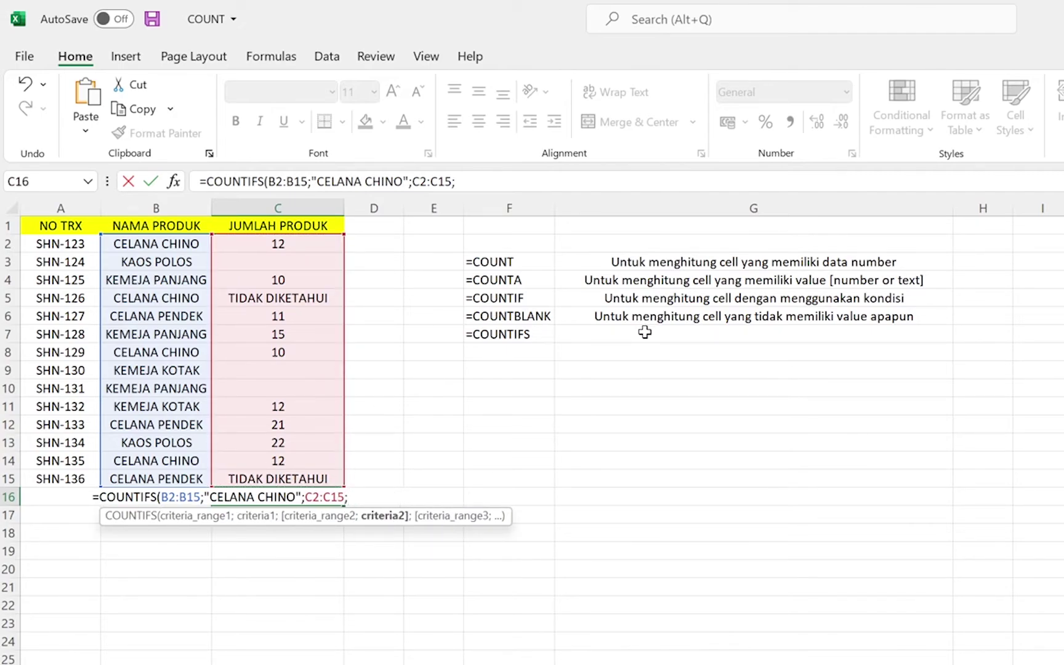
pyautogui.write(')')
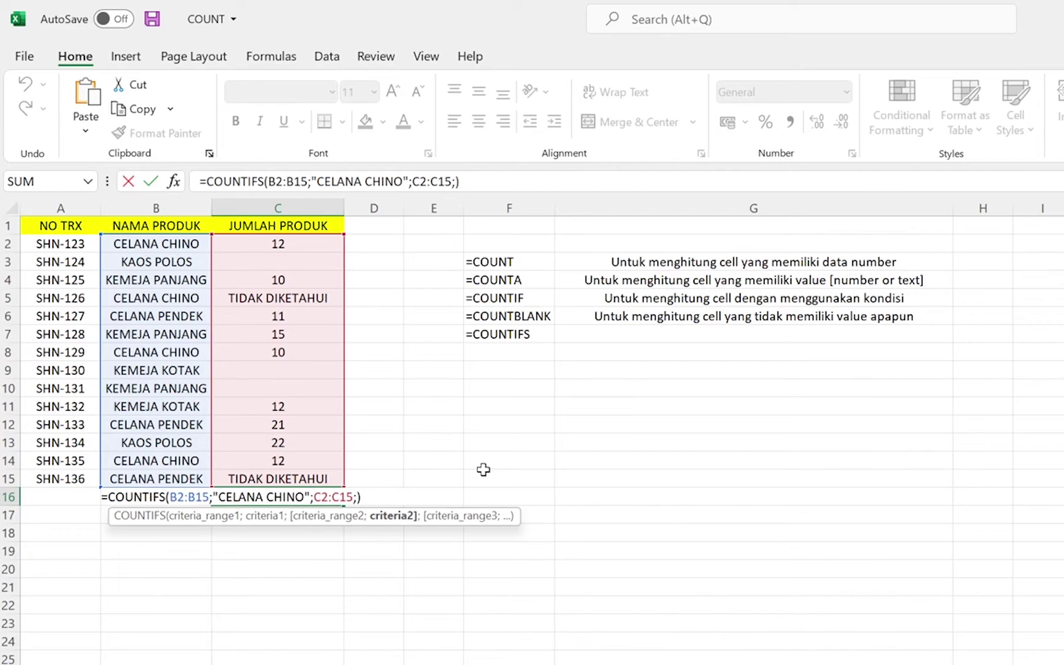
pyautogui.write('12')
pyautogui.press('Return')
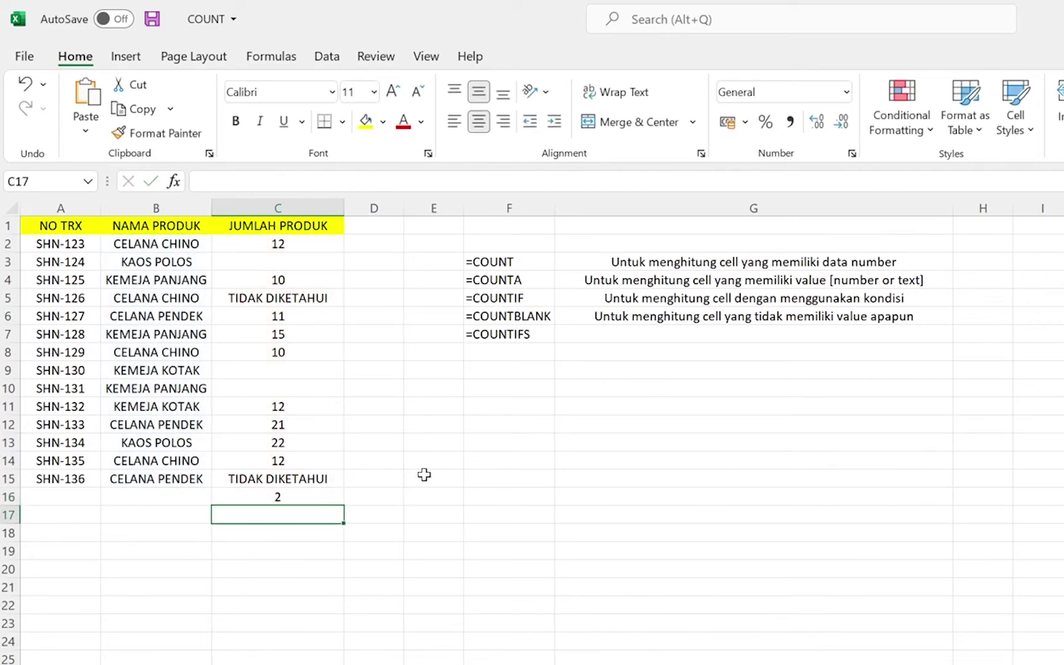
# - Fill B2:C2 and B14:C14 green to mark the CELANA CHINO rows with quantity 12, and review the COUNTIFS formula in C16 against them
pyautogui.click(316, 495)
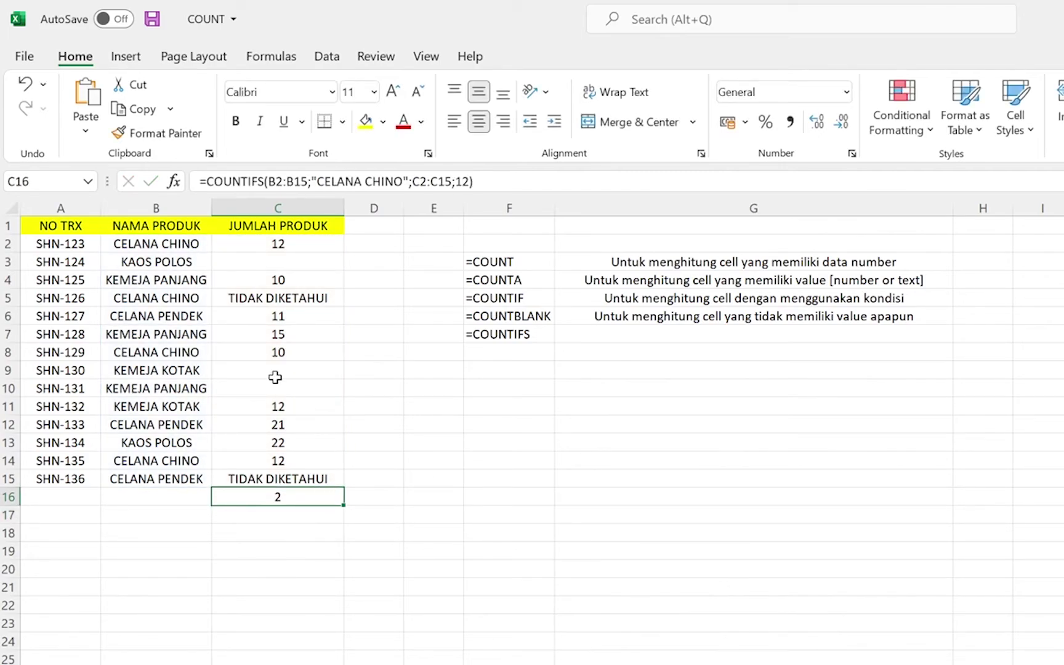
pyautogui.moveTo(155, 242); pyautogui.dragTo(274, 245)
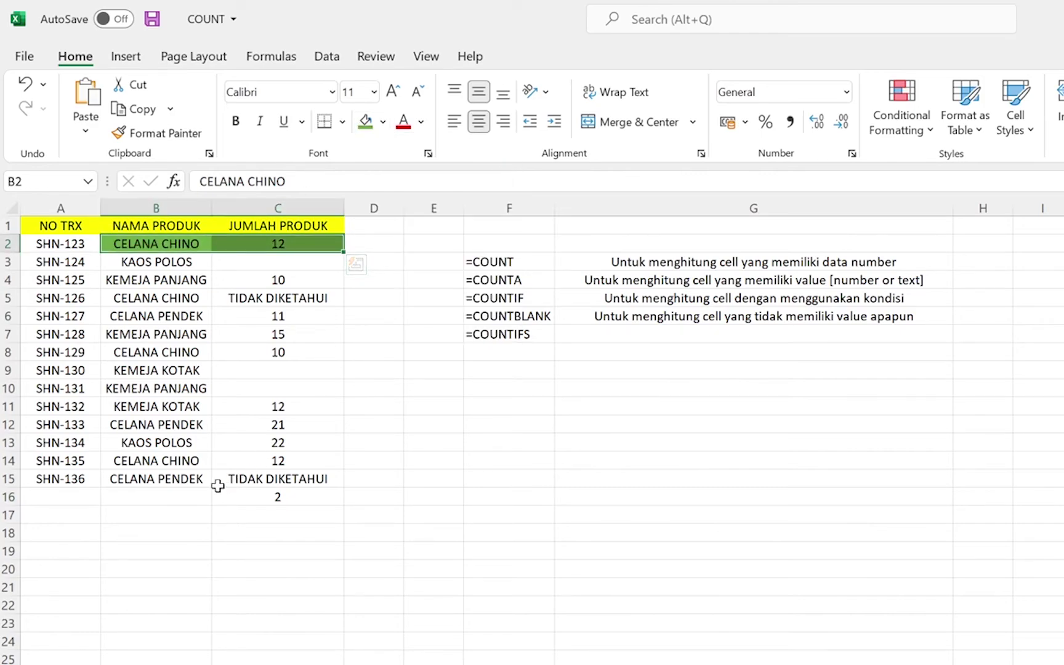
pyautogui.moveTo(210, 460)
pyautogui.mouseDown()
pyautogui.moveTo(273, 448)
pyautogui.moveTo(275, 458)
pyautogui.mouseUp()
pyautogui.click(365, 122)
pyautogui.click(693, 476)
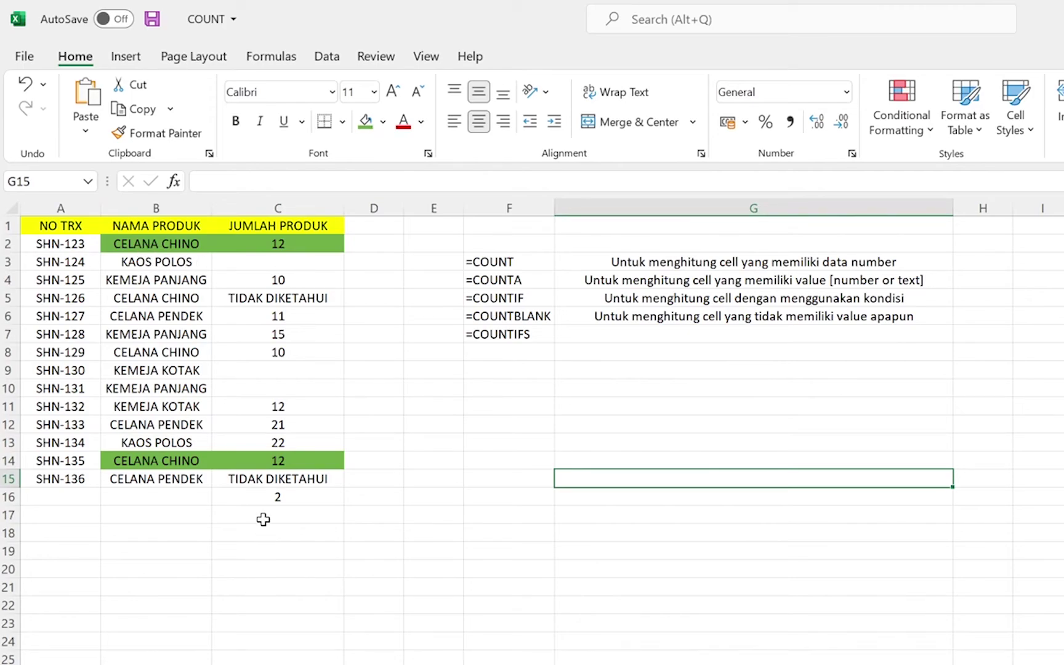
pyautogui.click(296, 500)
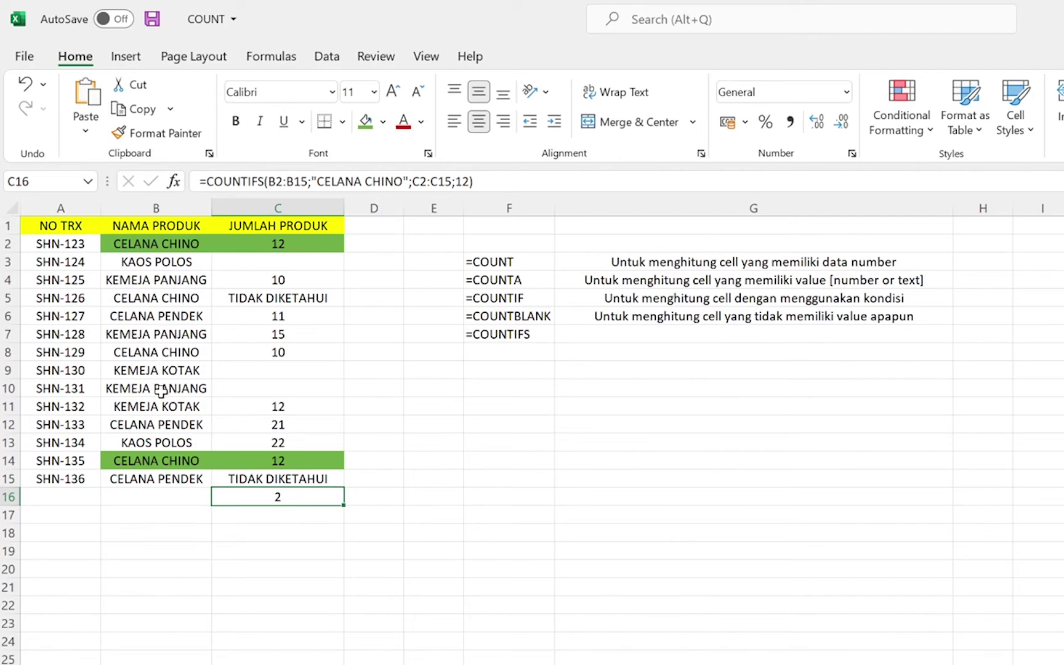
pyautogui.click(196, 456)
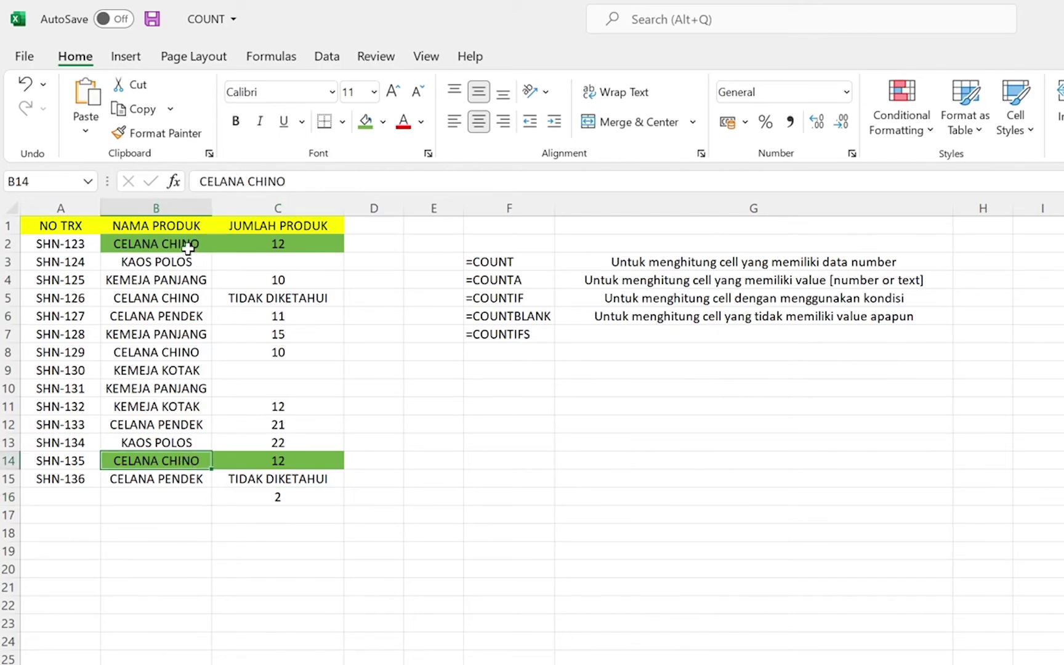
pyautogui.click(408, 519)
pyautogui.click(266, 499)
pyautogui.click(518, 435)
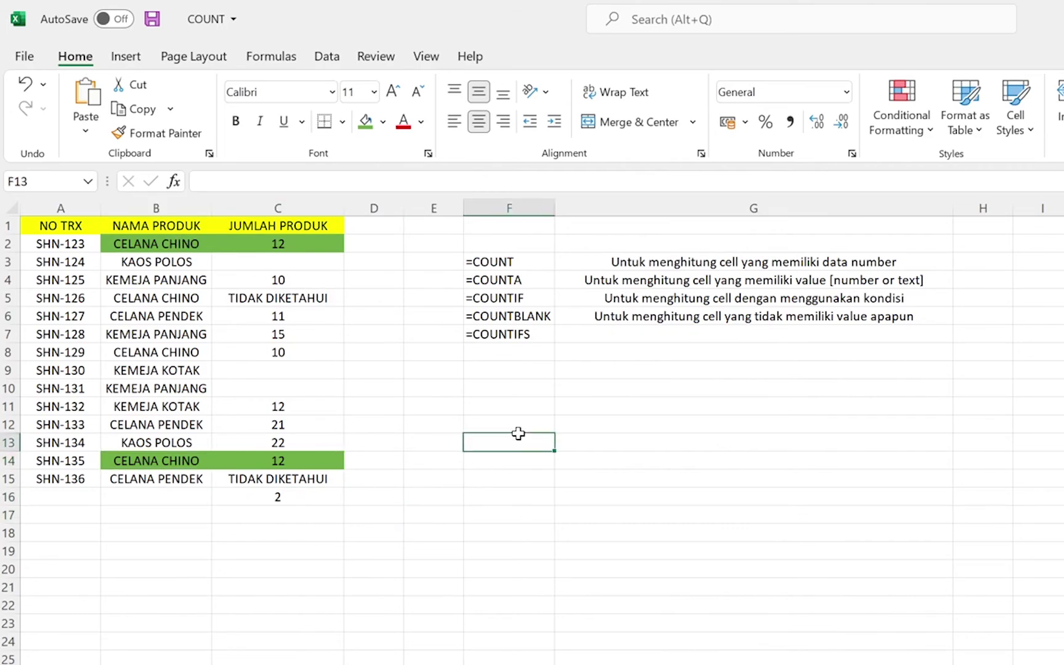
# - Enter the note "Untuk menghitung cell dengan multiple kondisi" in G7 beside =COUNTIFS
pyautogui.click(754, 335)
pyautogui.write('Untuk')
pyautogui.write(' menghit')
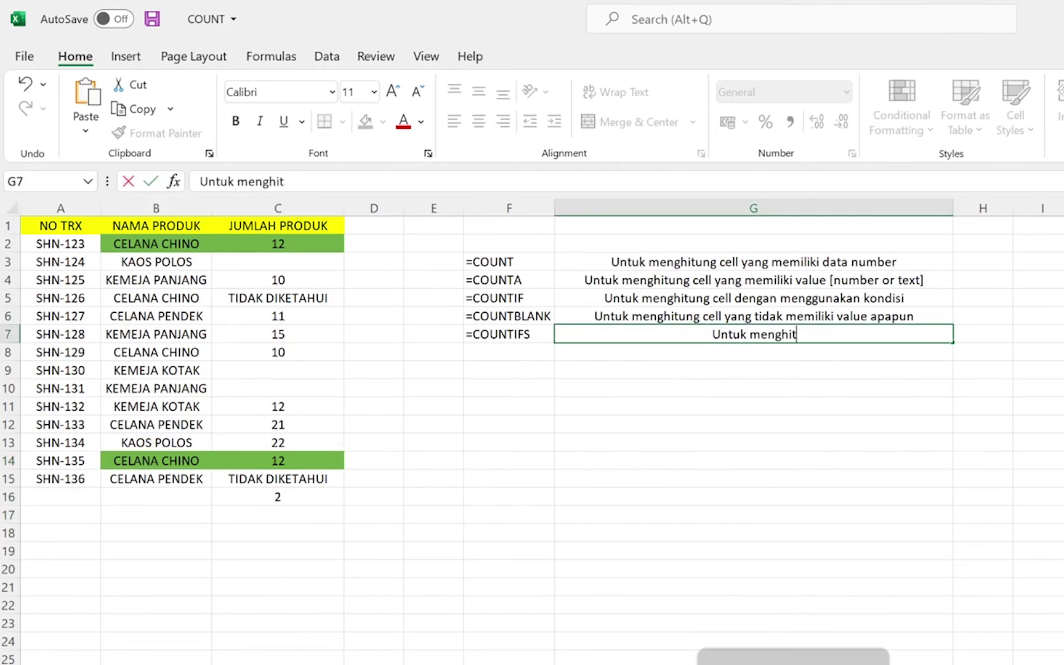
pyautogui.write('ung cell dengan mu')
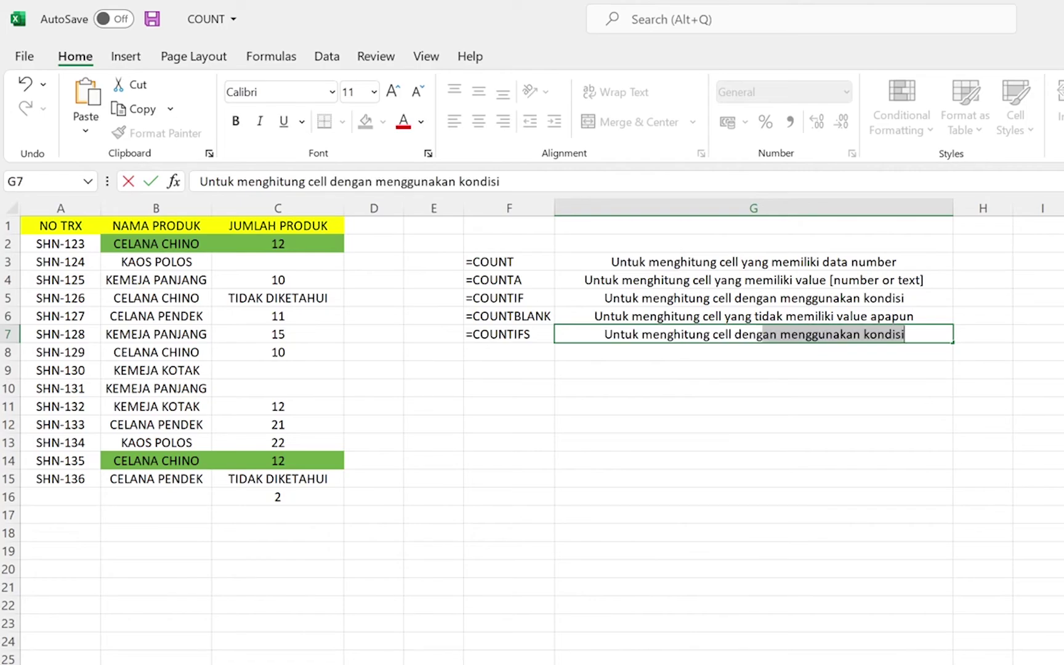
pyautogui.write('ltupole')
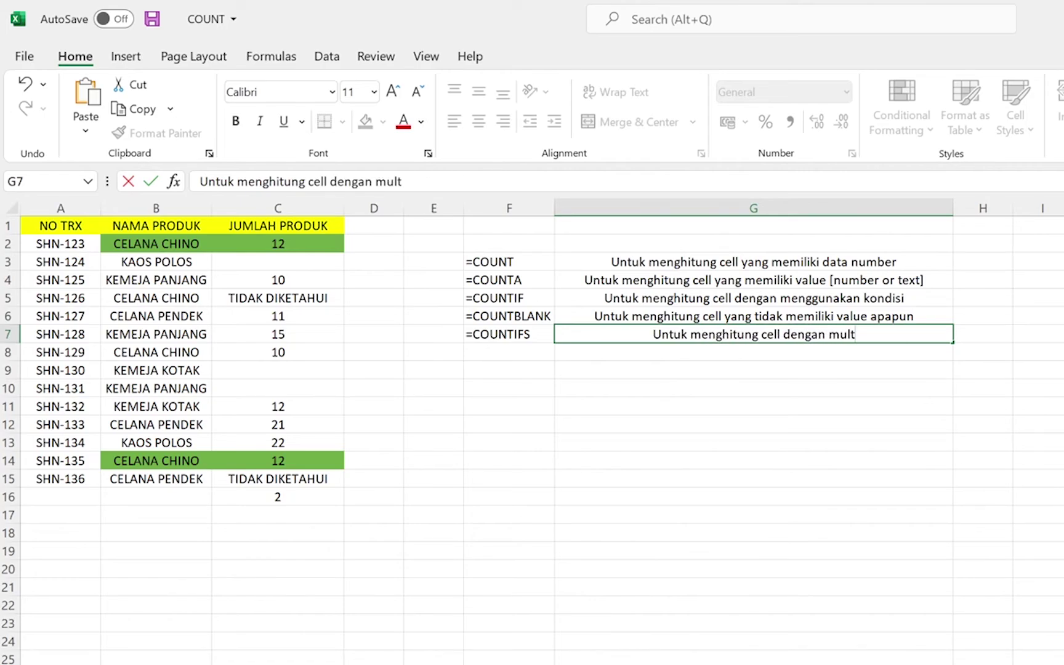
pyautogui.press('BackSpace')
pyautogui.press('BackSpace')
pyautogui.press('BackSpace')
pyautogui.press('BackSpace')
pyautogui.press('BackSpace')
pyautogui.write('i')
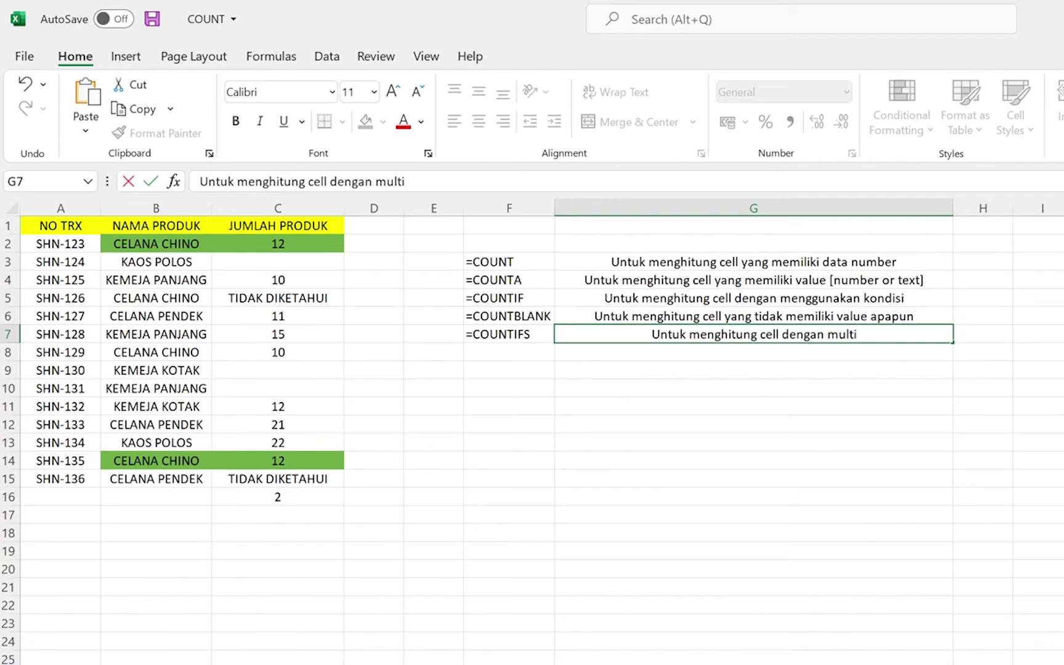
pyautogui.write('ple kondisi')
pyautogui.press('Return')
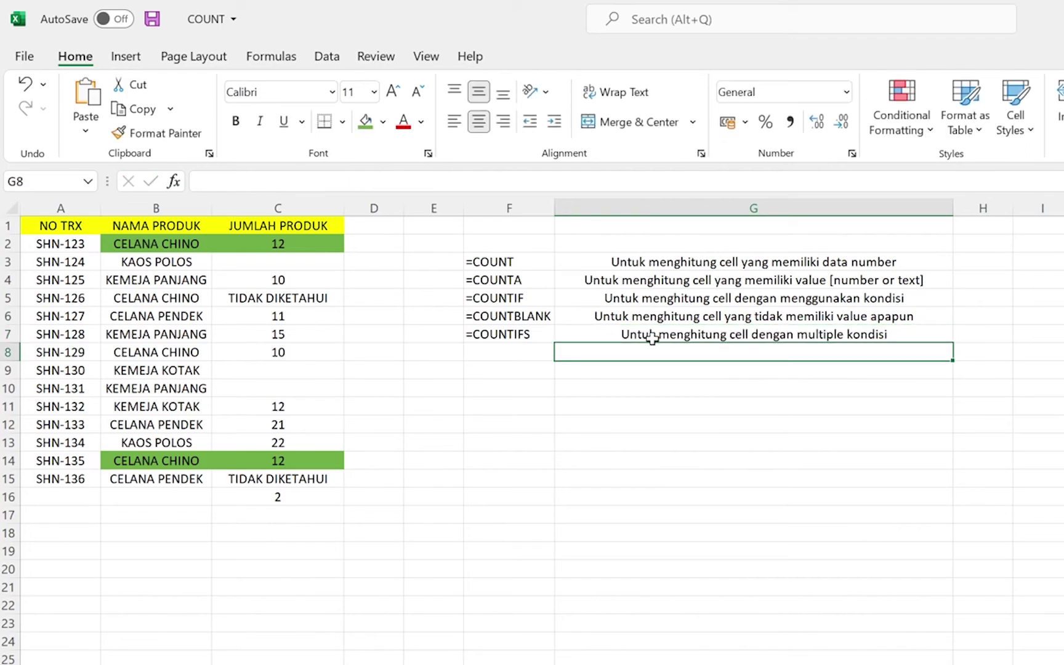
# - Review the five counting functions and their purpose notes in F3:G7
pyautogui.hotkey('ctrl', 'Home')
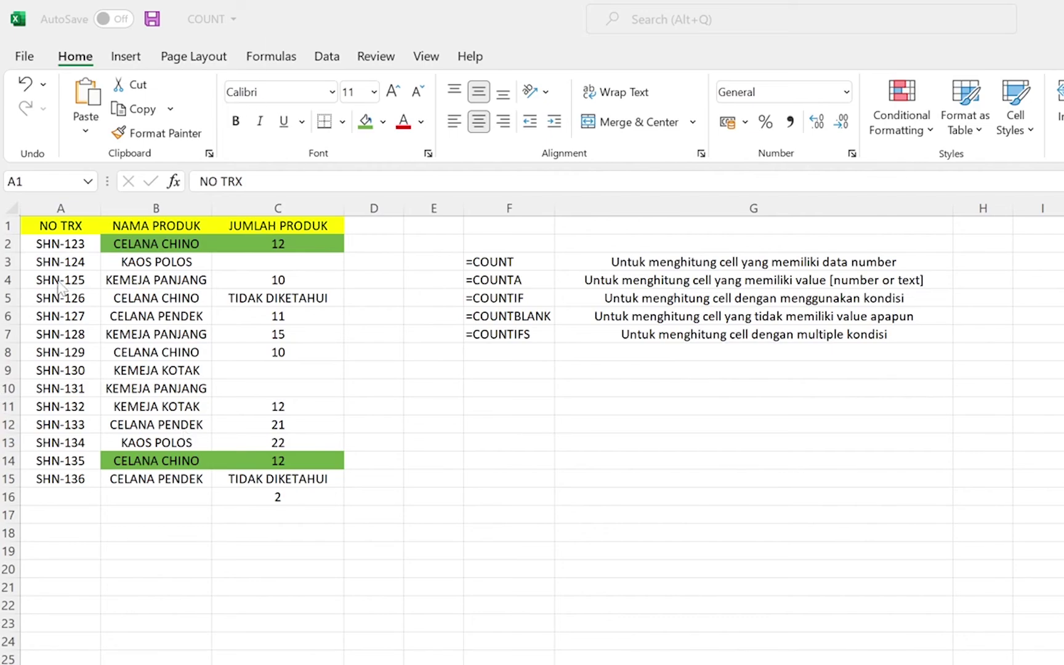
pyautogui.click(534, 258)
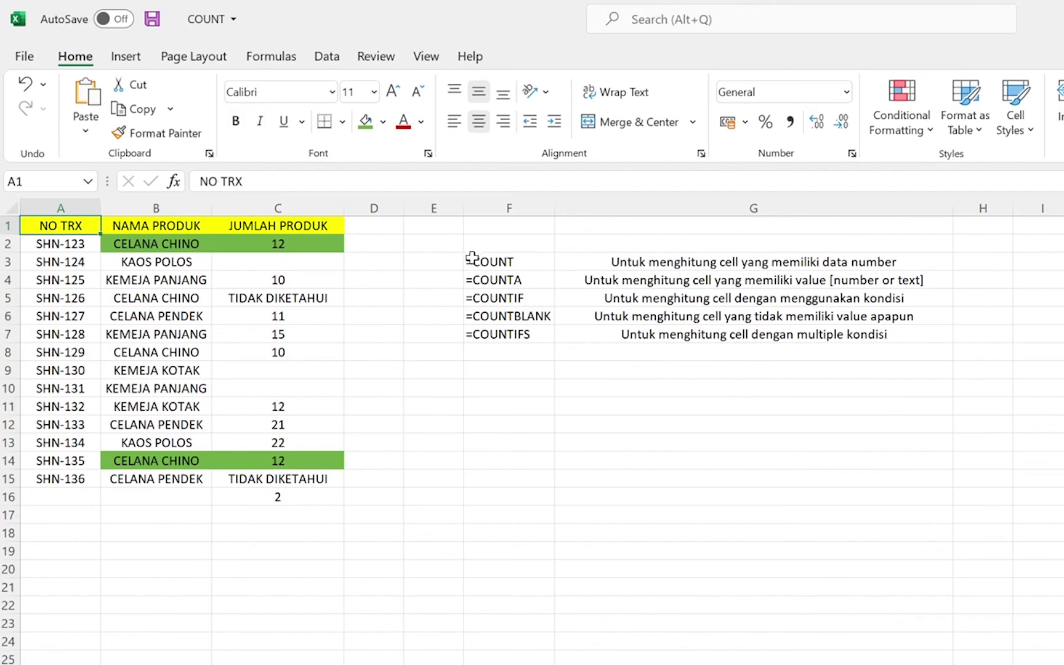
pyautogui.moveTo(498, 259); pyautogui.dragTo(500, 334)
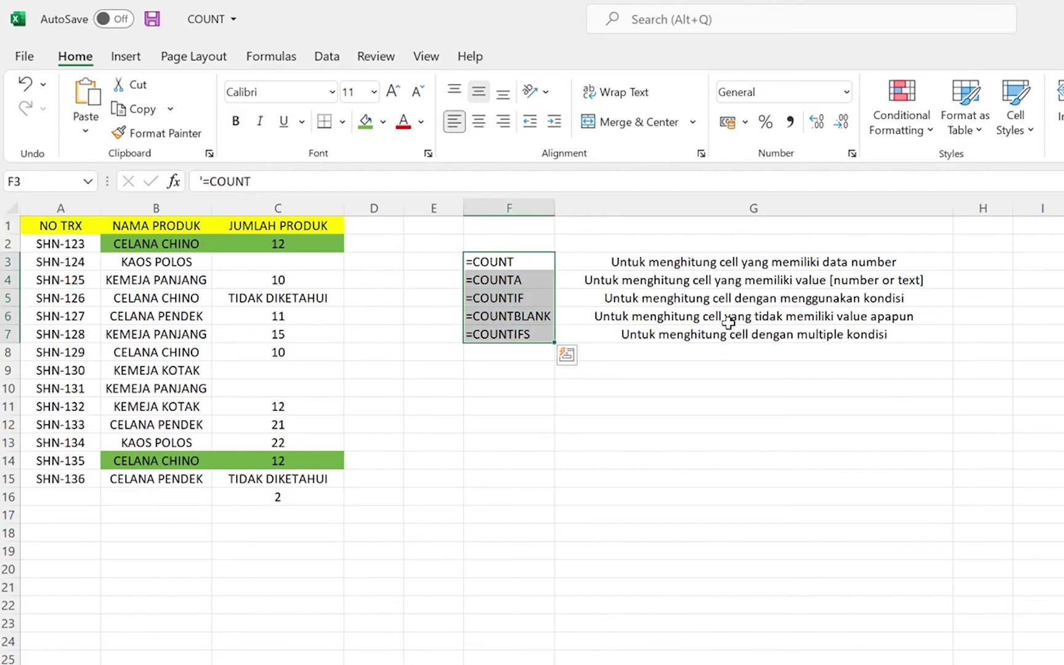
pyautogui.click(926, 336)
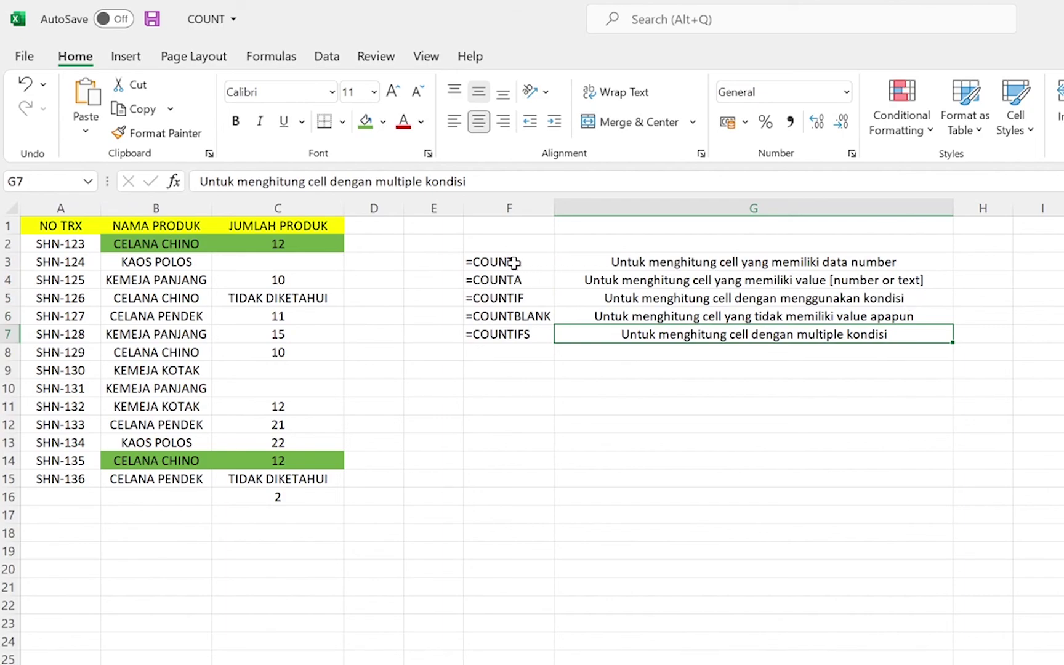
pyautogui.moveTo(514, 263); pyautogui.dragTo(909, 301)
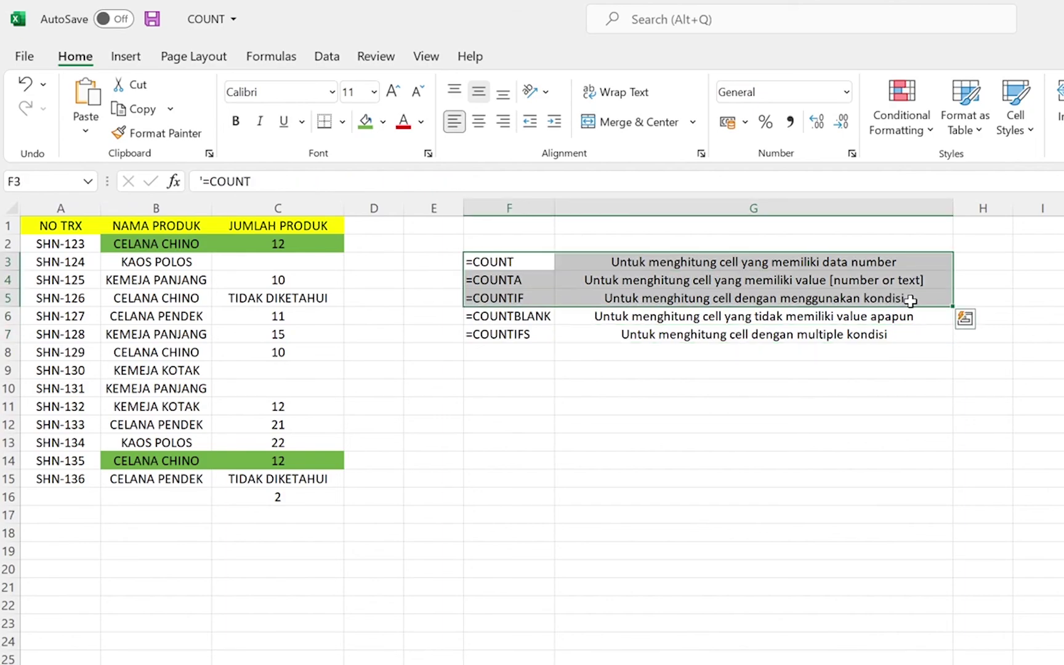
pyautogui.click(885, 353)
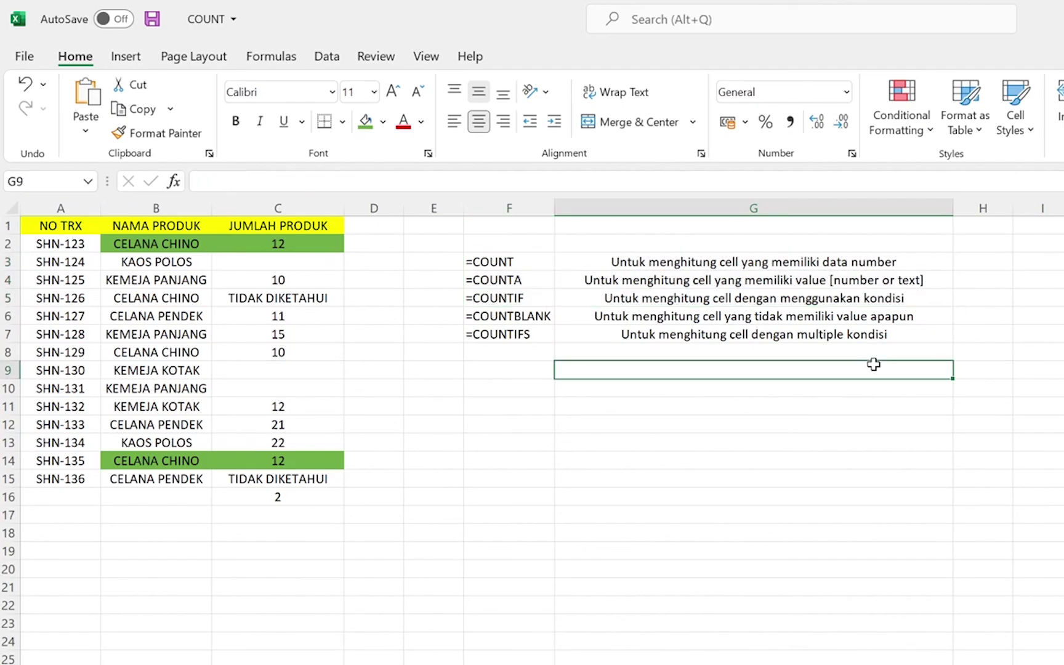